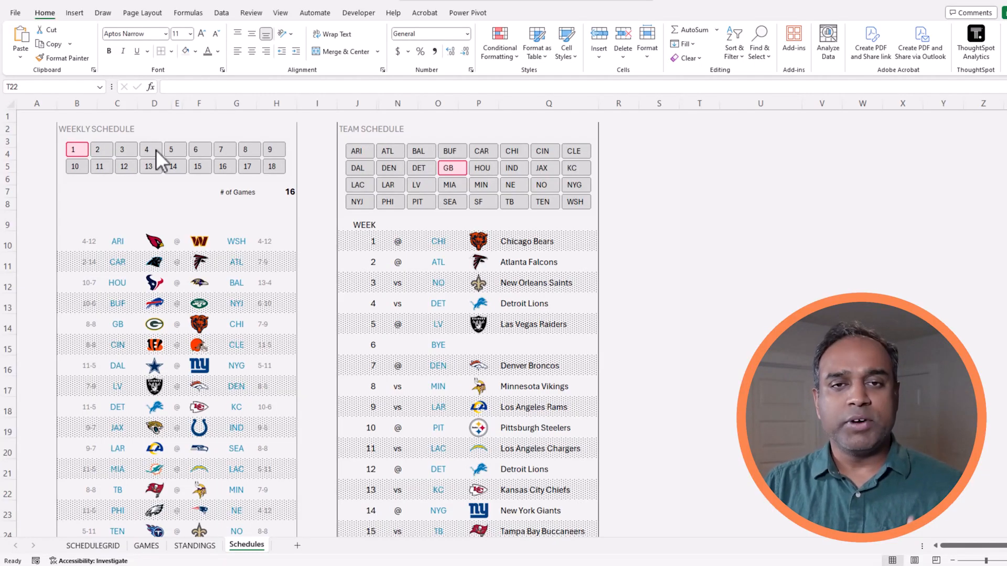
# Browse the weekly schedule through several different weeks, finishing with week 13 selected.
pyautogui.click(97, 151)
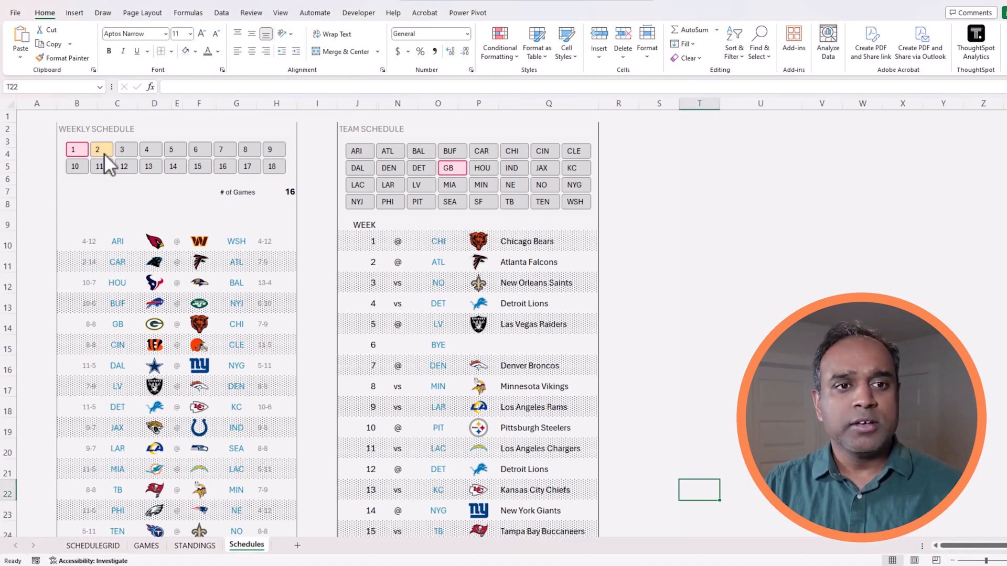
pyautogui.click(129, 152)
pyautogui.click(156, 150)
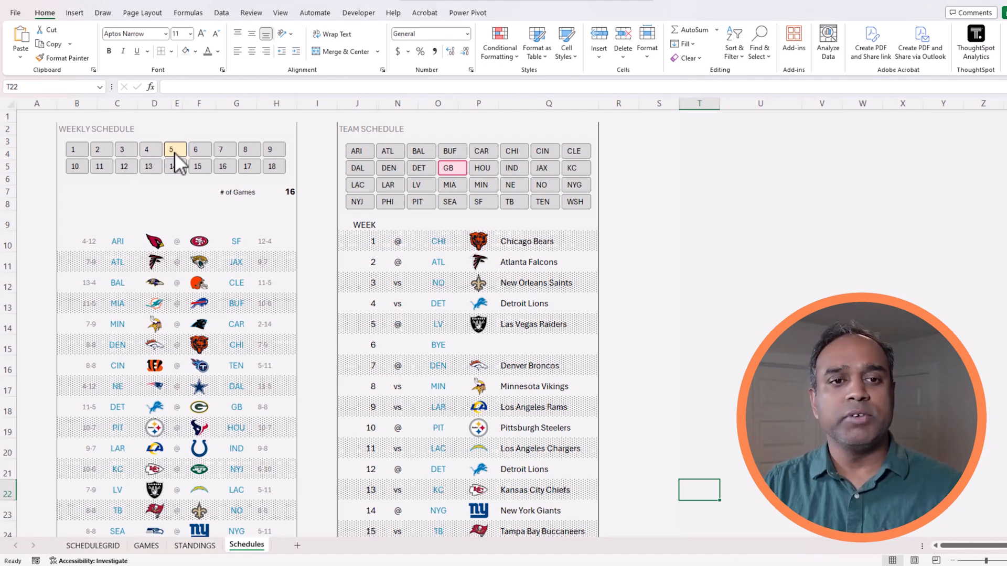
pyautogui.click(174, 152)
pyautogui.click(197, 151)
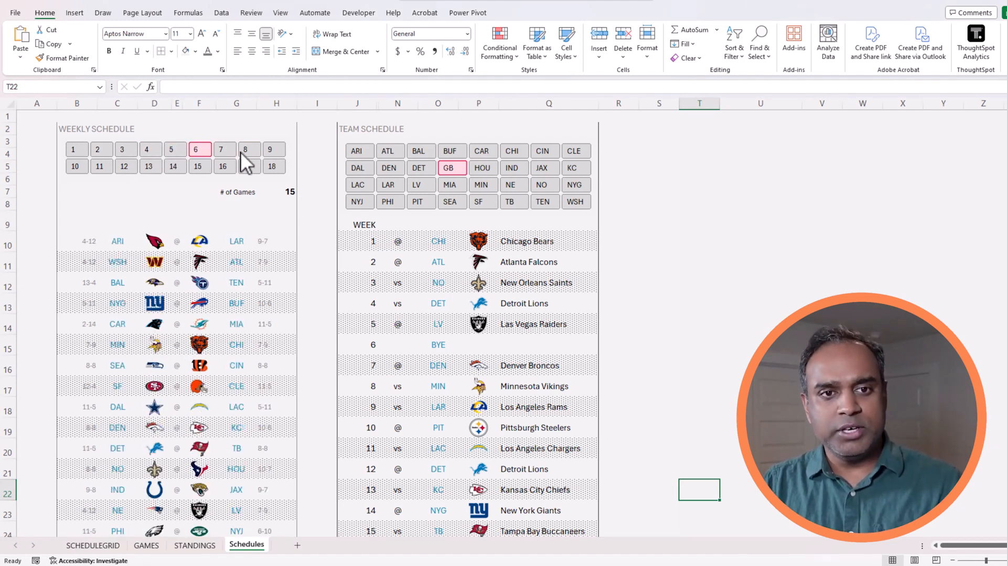
pyautogui.click(240, 152)
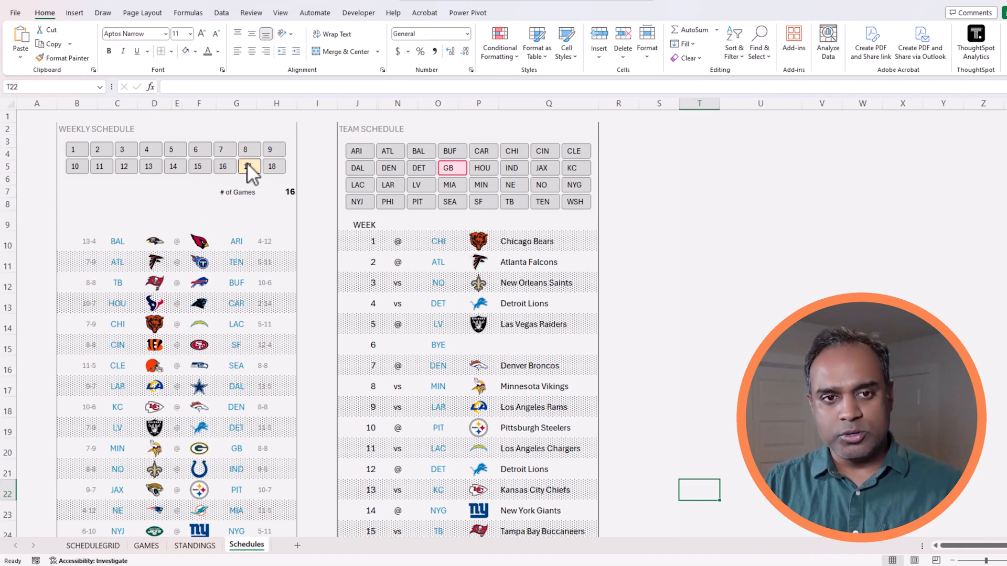
pyautogui.click(222, 166)
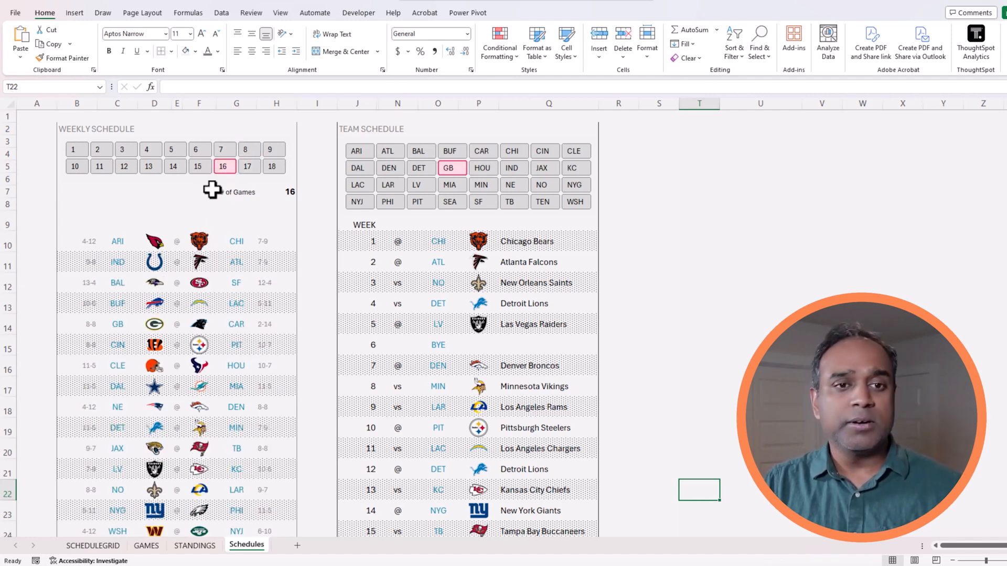
pyautogui.click(183, 165)
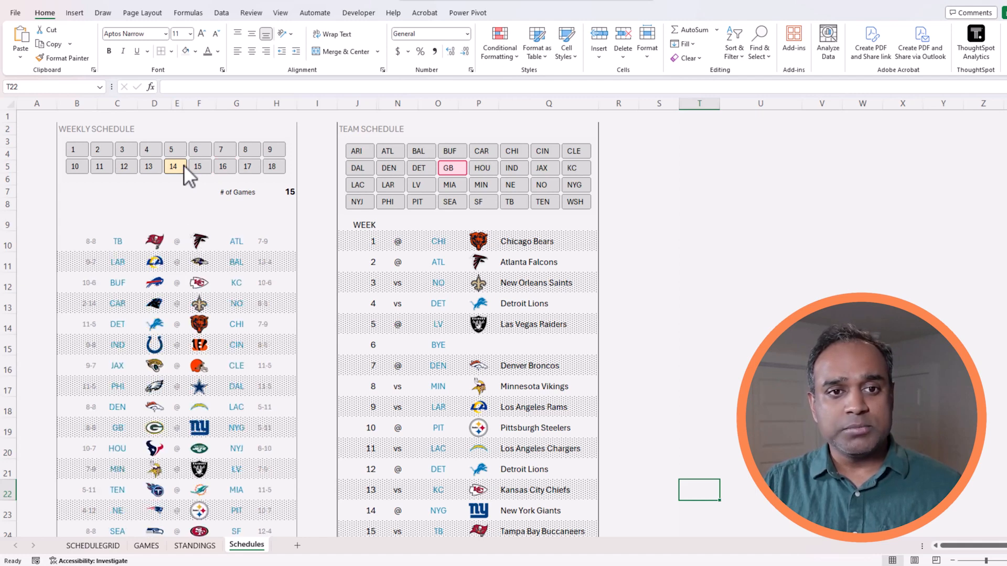
pyautogui.click(149, 167)
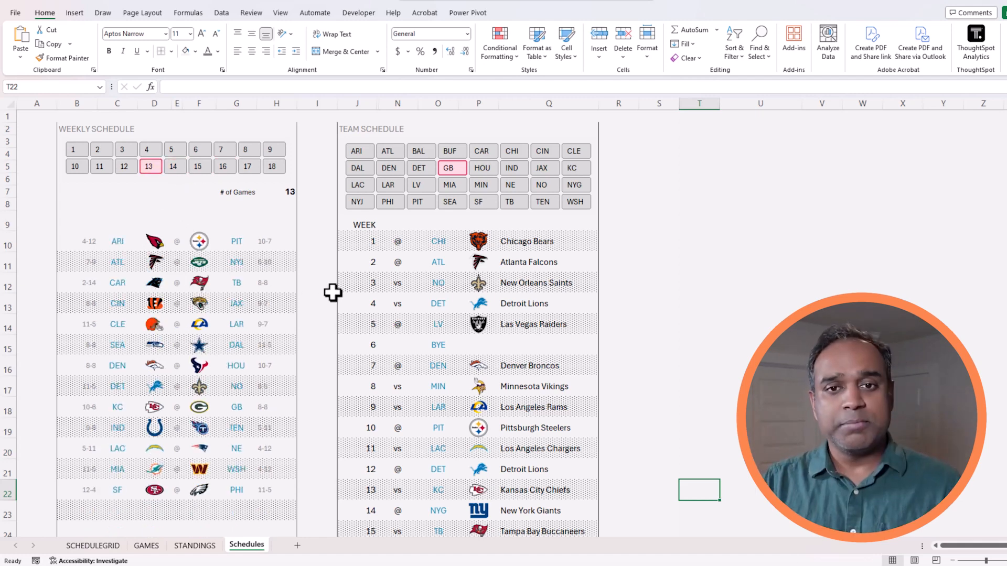
# Browse the team schedule for CHI, CIN, CLE and NYG, and view the NYG schedule through week 18.
pyautogui.click(519, 155)
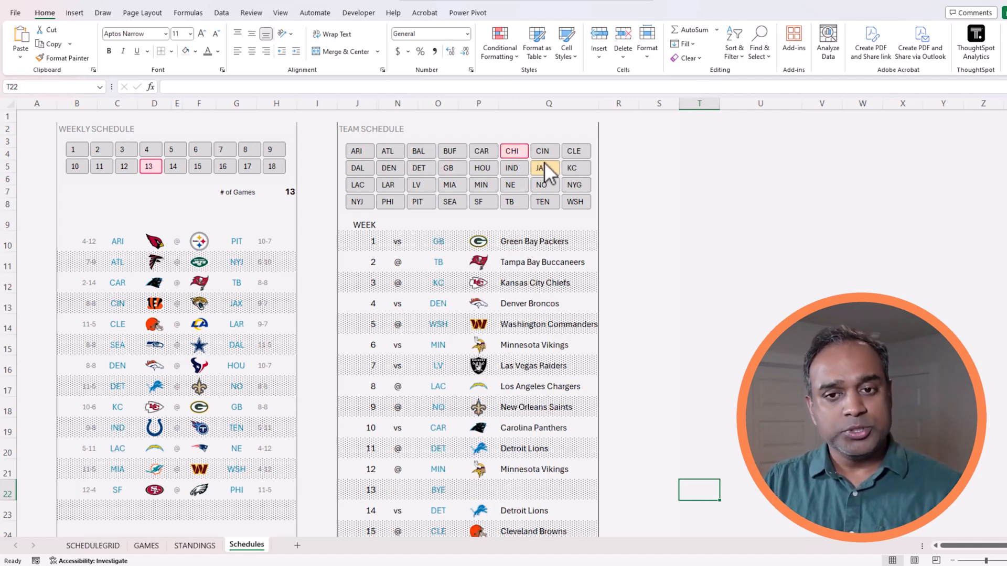
pyautogui.click(543, 162)
pyautogui.click(573, 152)
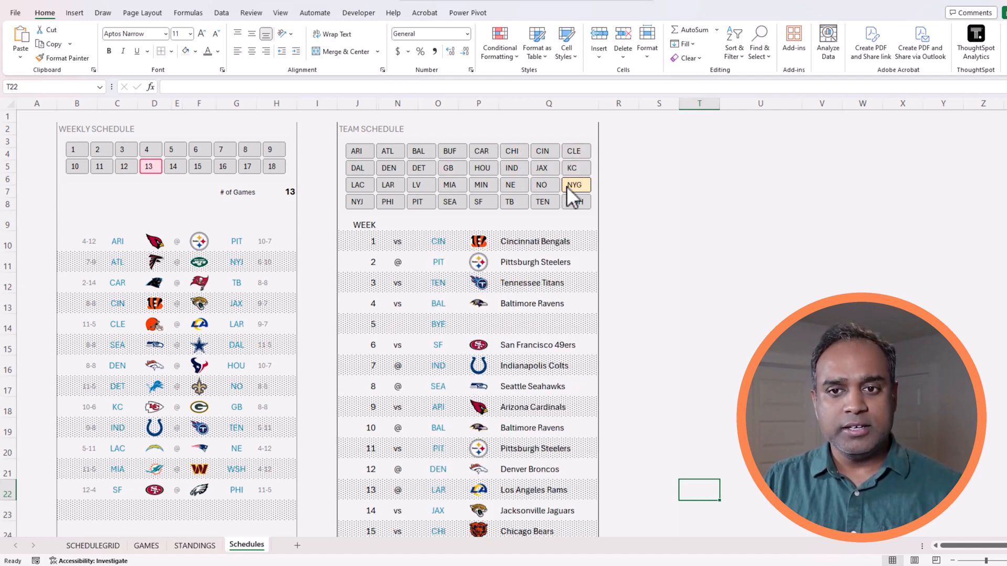
pyautogui.click(572, 184)
pyautogui.scroll(-3, 447, 435)
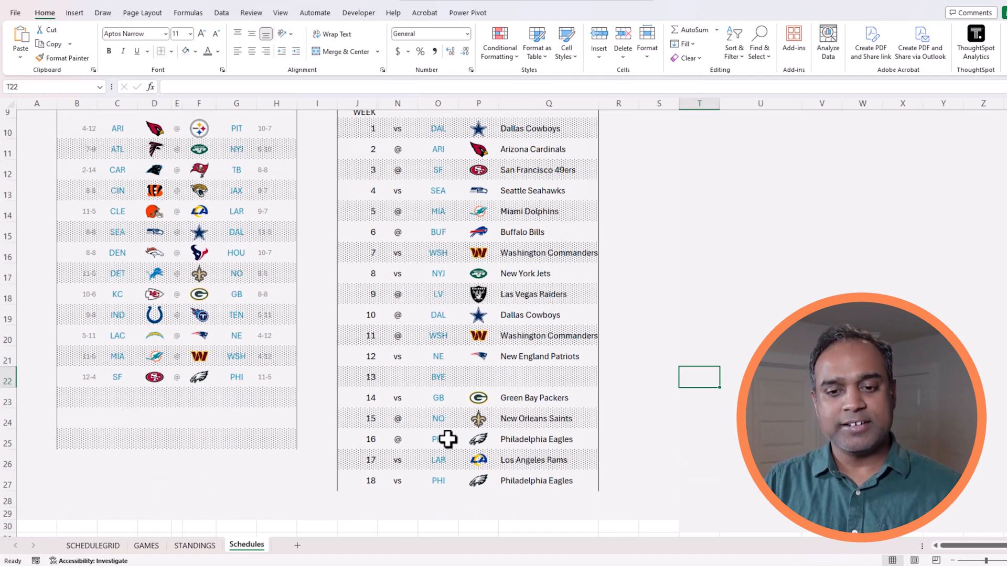
pyautogui.scroll(3, 447, 438)
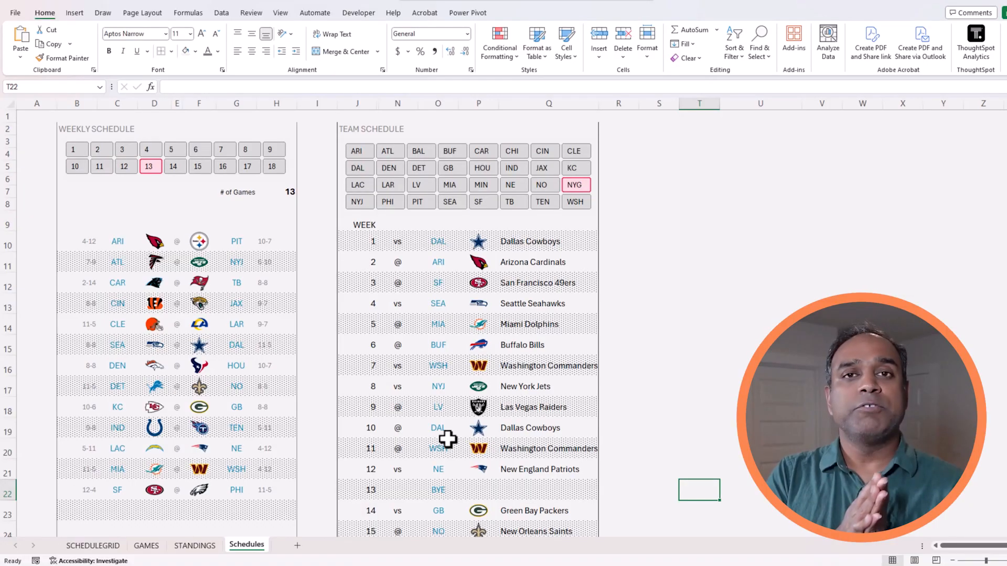
# Examine the SCHEDULEGRID sheet and the GAMES list from its first to its last row.
pyautogui.click(118, 546)
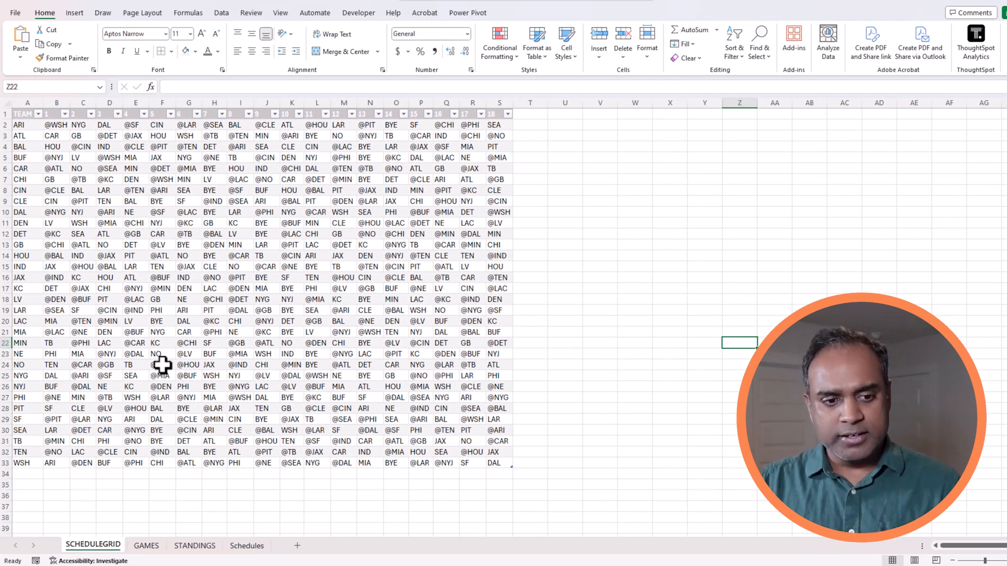
pyautogui.click(147, 546)
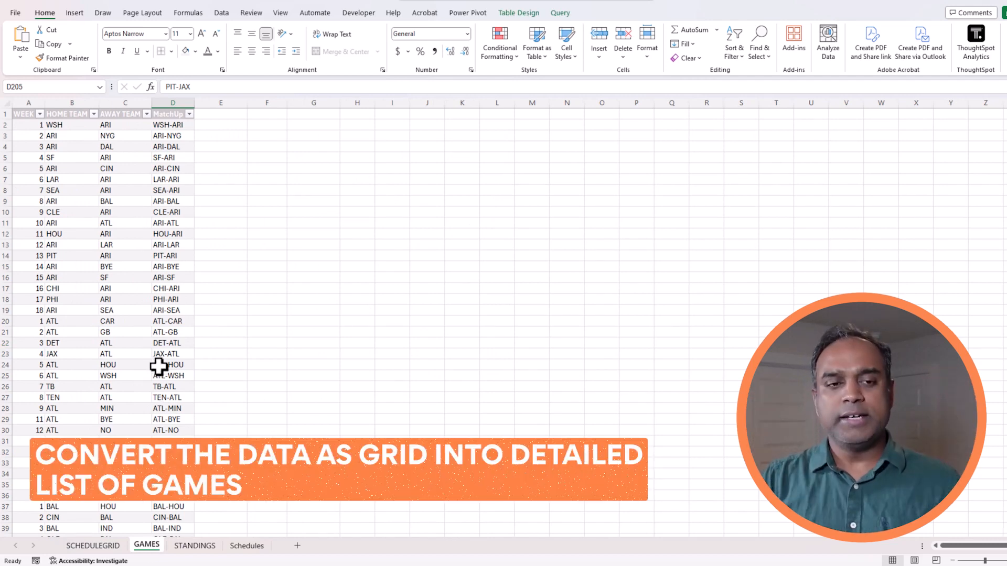
pyautogui.click(158, 365)
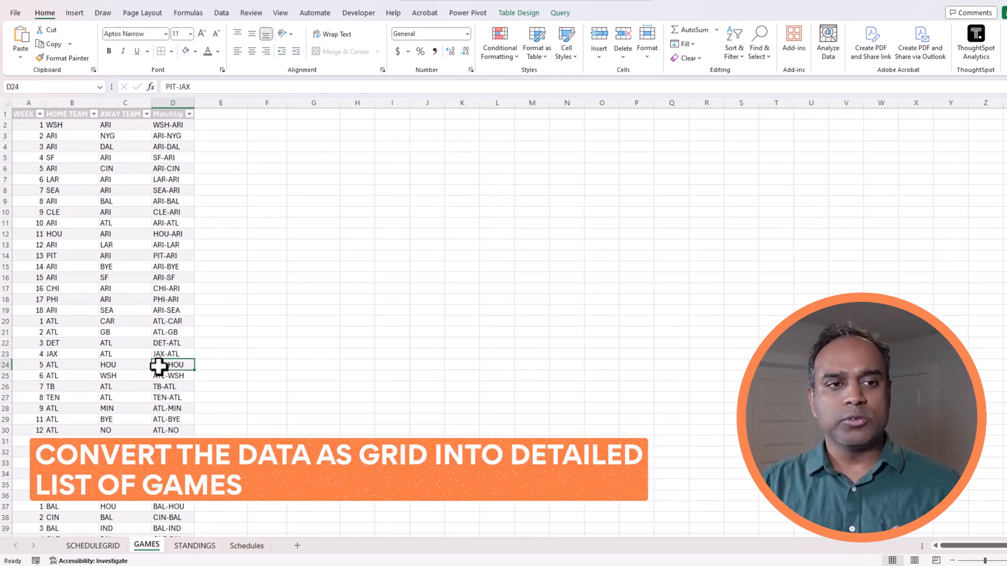
pyautogui.hotkey('ctrl', 'Left')
pyautogui.hotkey('ctrl', 'Down')
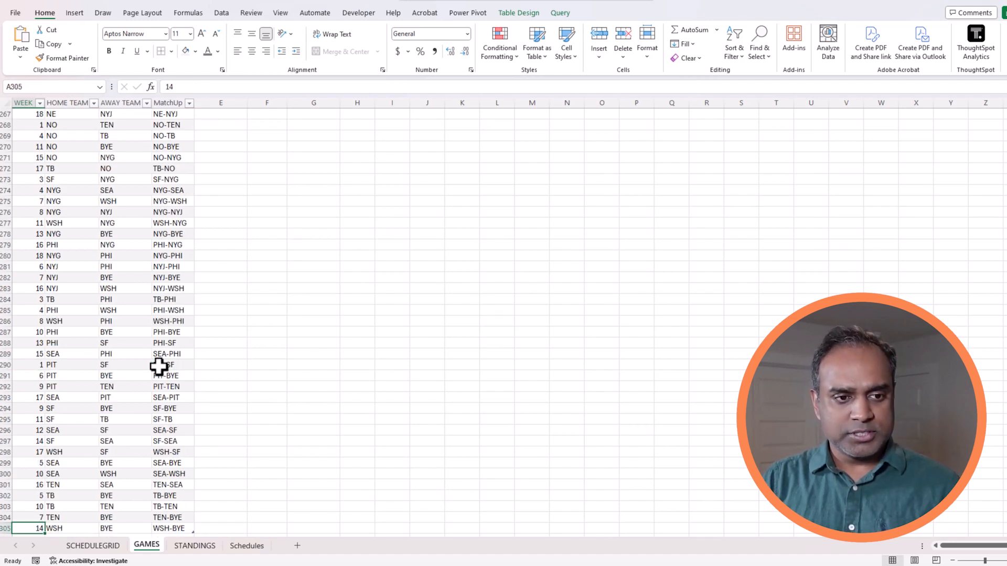
pyautogui.hotkey('ctrl', 'Up')
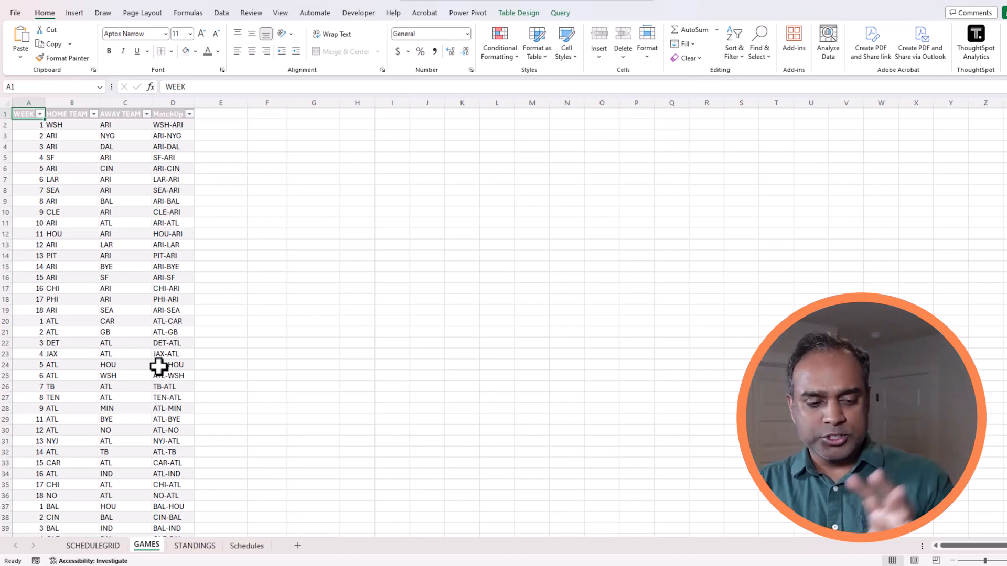
# Review the STANDINGS table and the team record formula in cell B10 of the Schedules sheet, then return to SCHEDULEGRID.
pyautogui.click(194, 546)
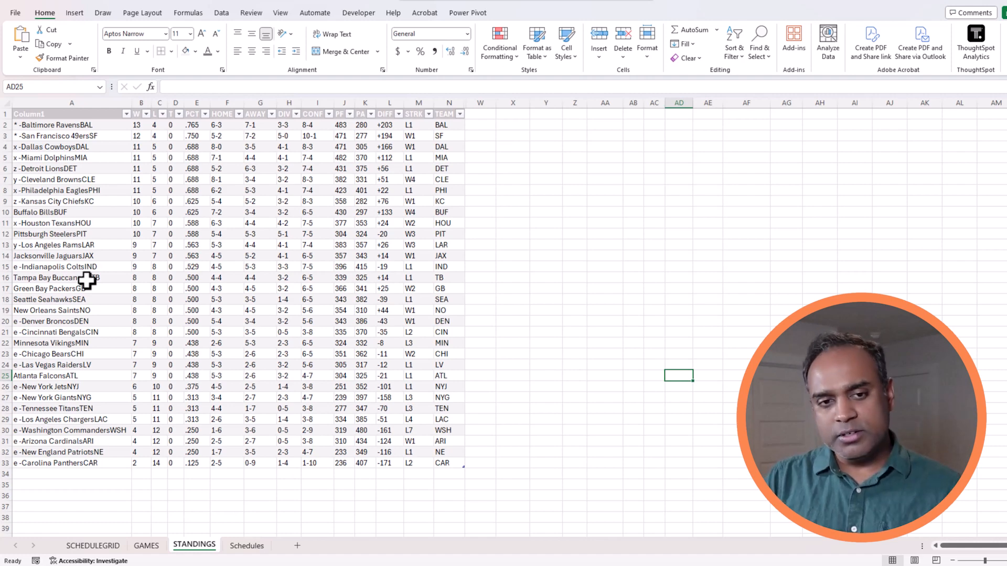
pyautogui.click(251, 547)
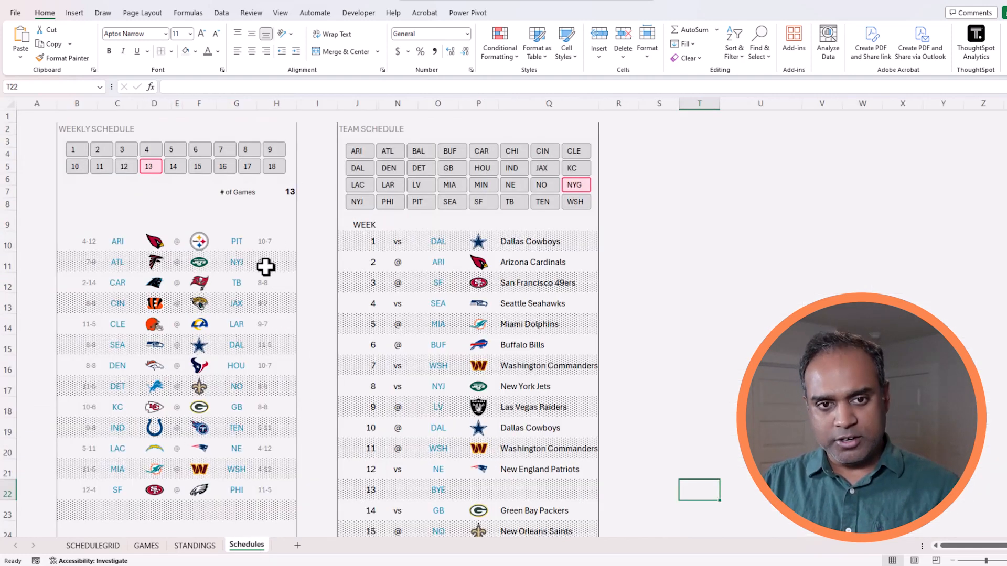
pyautogui.click(93, 240)
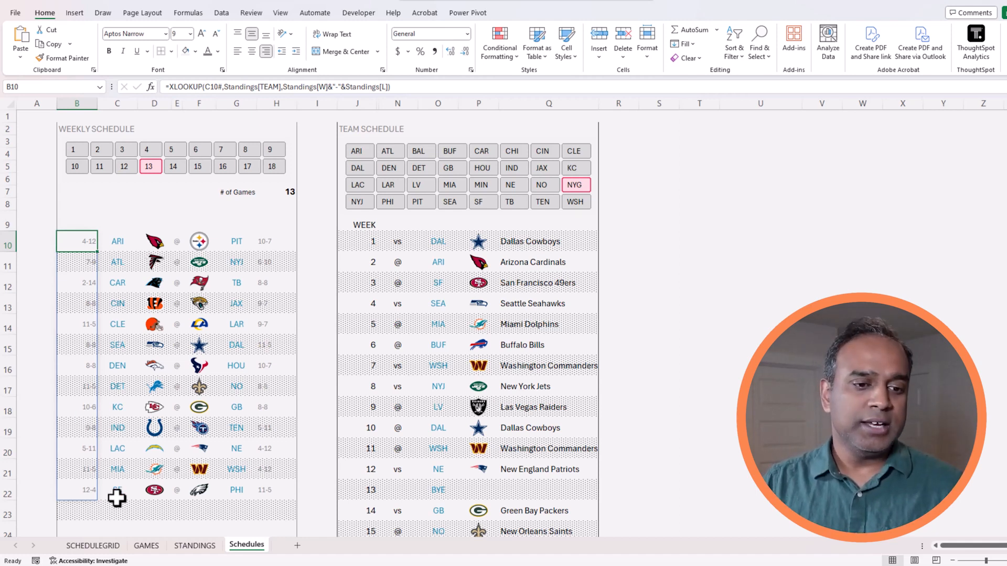
pyautogui.click(111, 546)
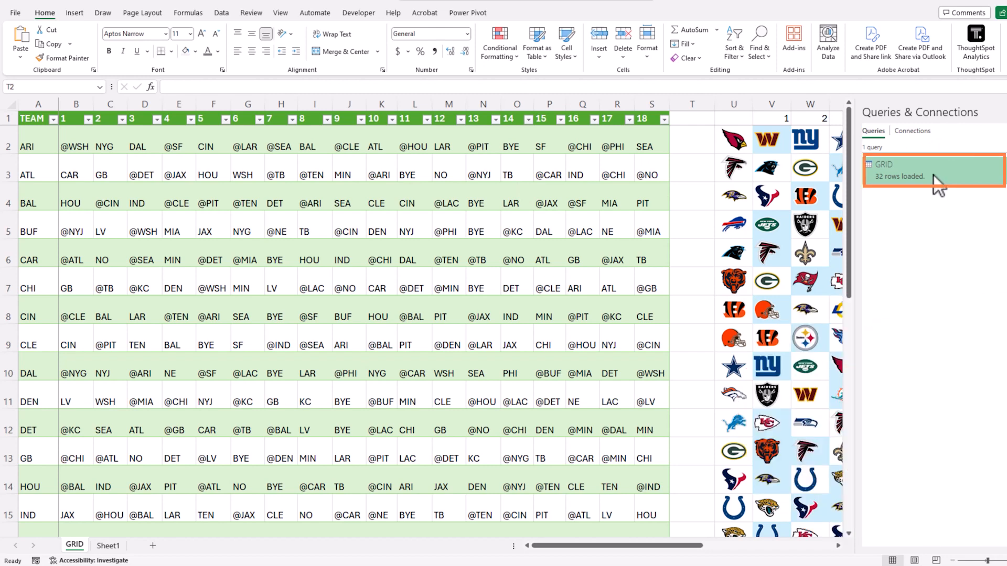
# Open the GRID query in the Power Query Editor and create a new query that references it.
pyautogui.rightClick(880, 171)
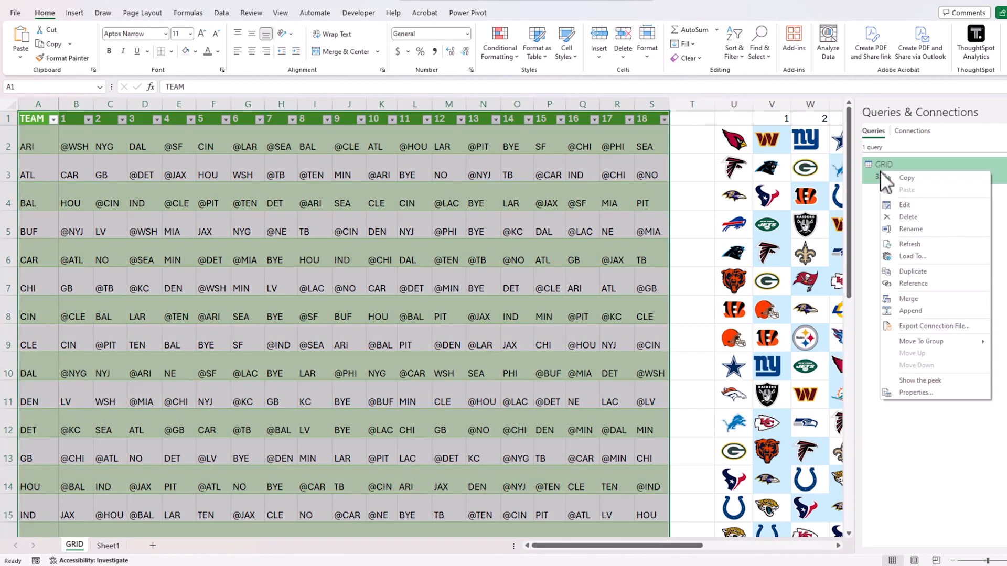
pyautogui.click(910, 205)
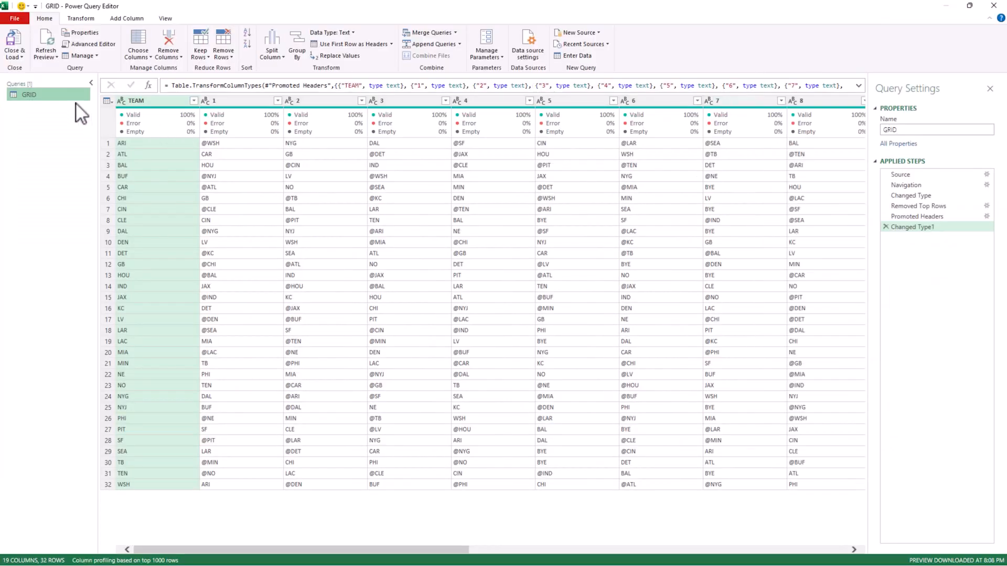
pyautogui.rightClick(35, 98)
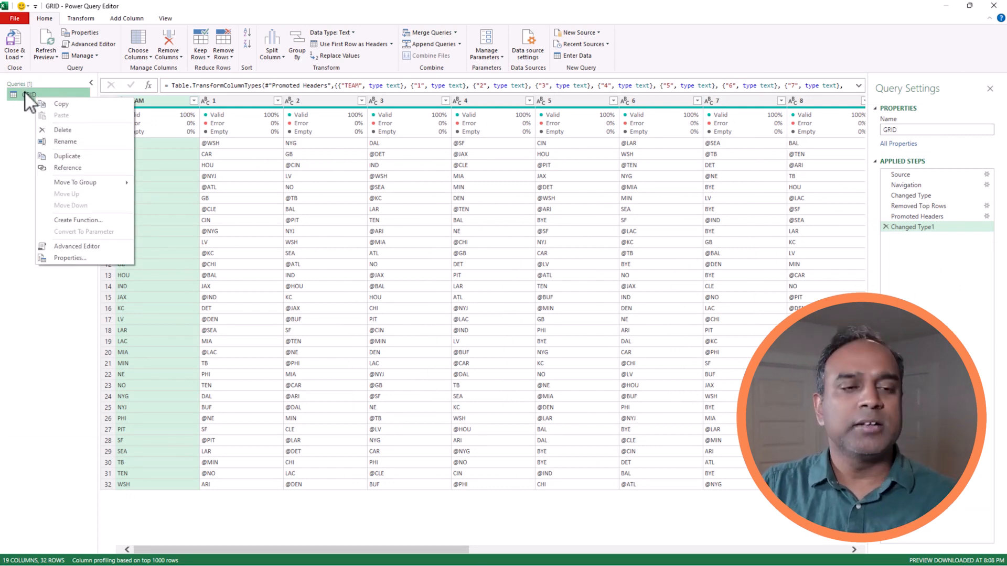
pyautogui.rightClick(25, 97)
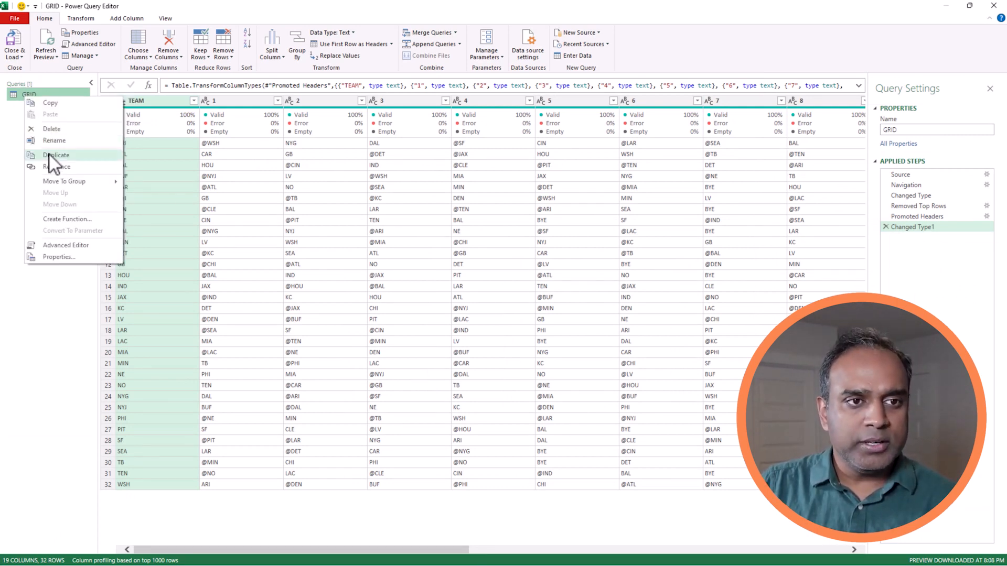
pyautogui.click(52, 168)
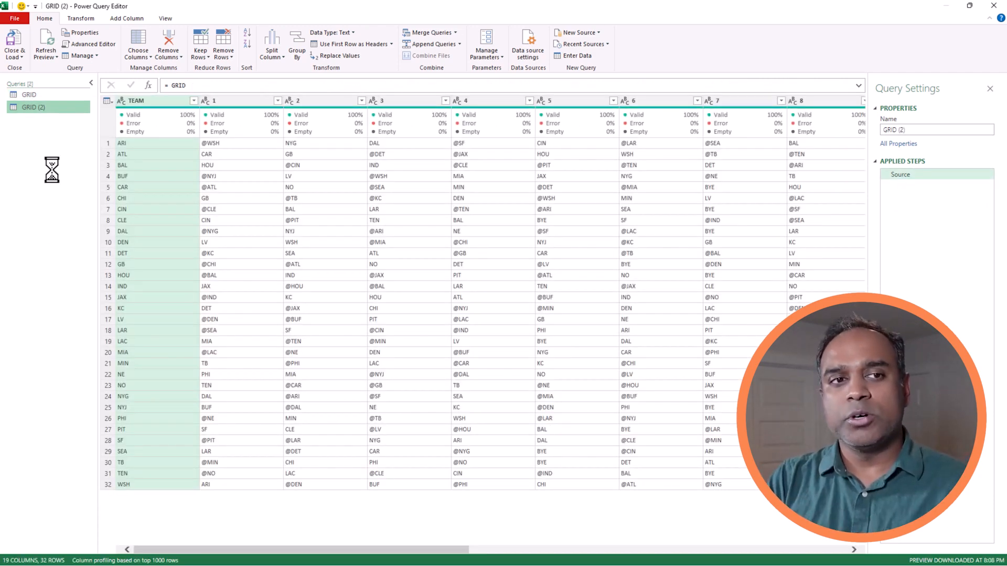
# Rename the new referenced query as GAMES.
pyautogui.click(918, 130)
pyautogui.hotkey('ctrl', 'a')
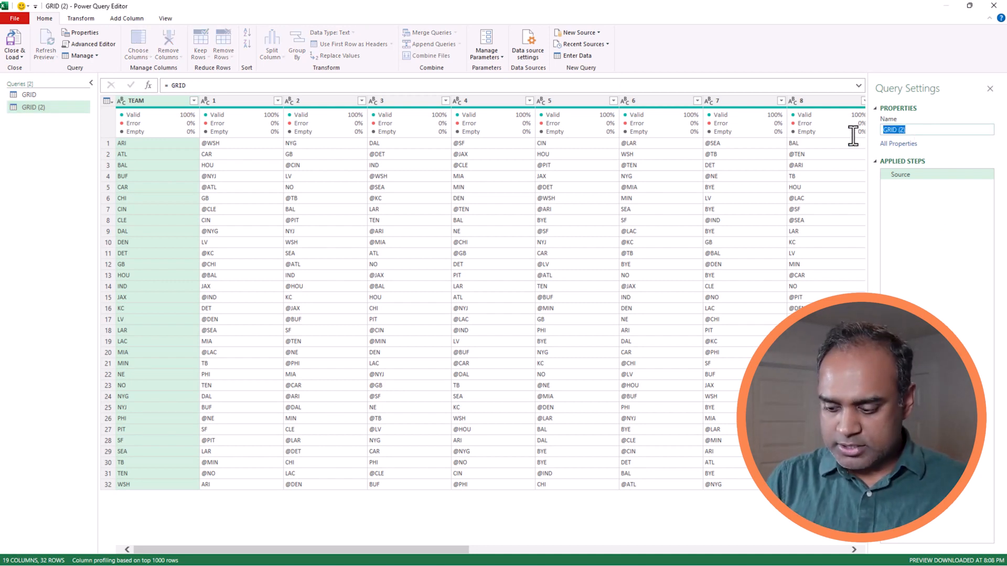
pyautogui.write('GAMES')
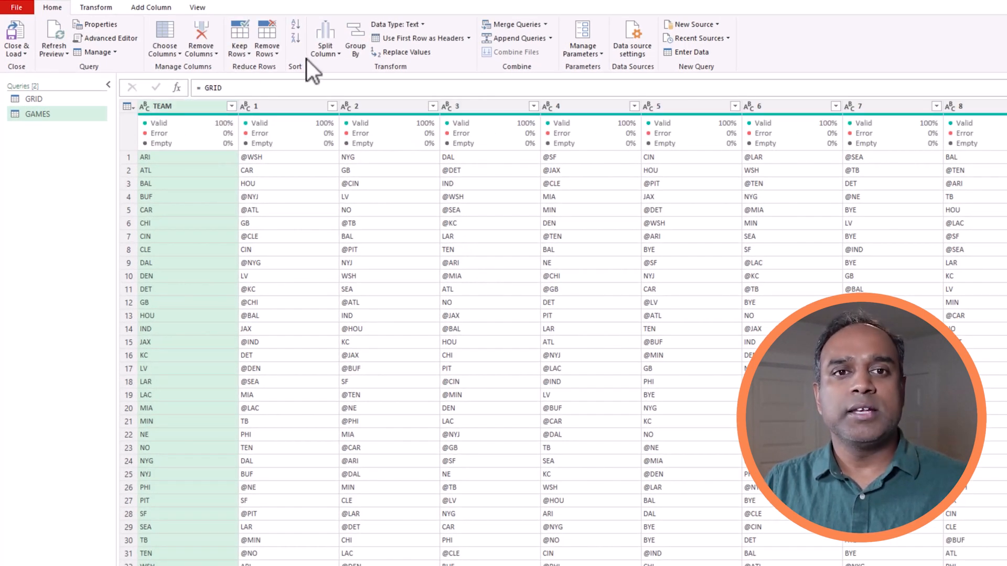
# Unpivot all columns of the GAMES query other than TEAM.
pyautogui.click(96, 8)
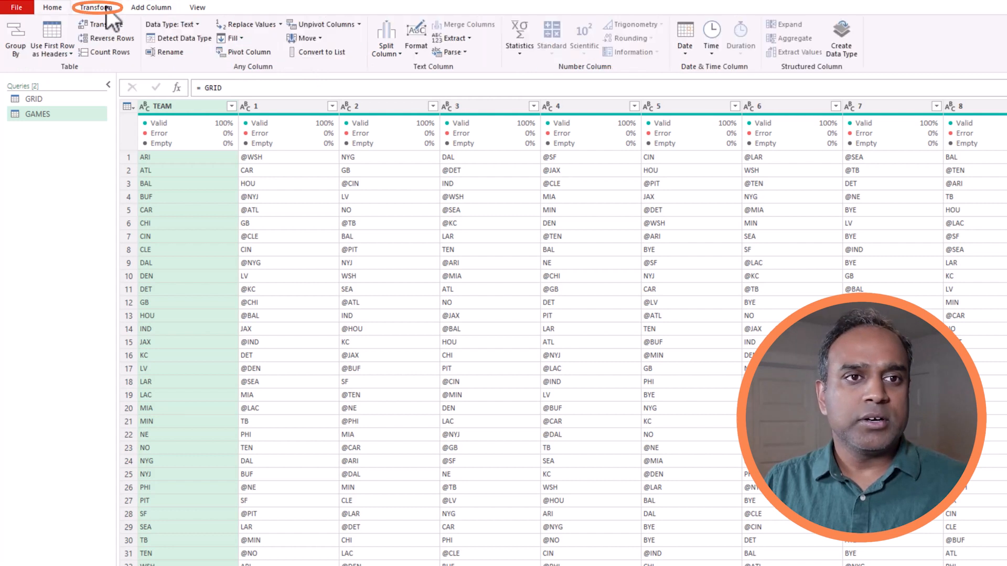
pyautogui.click(359, 25)
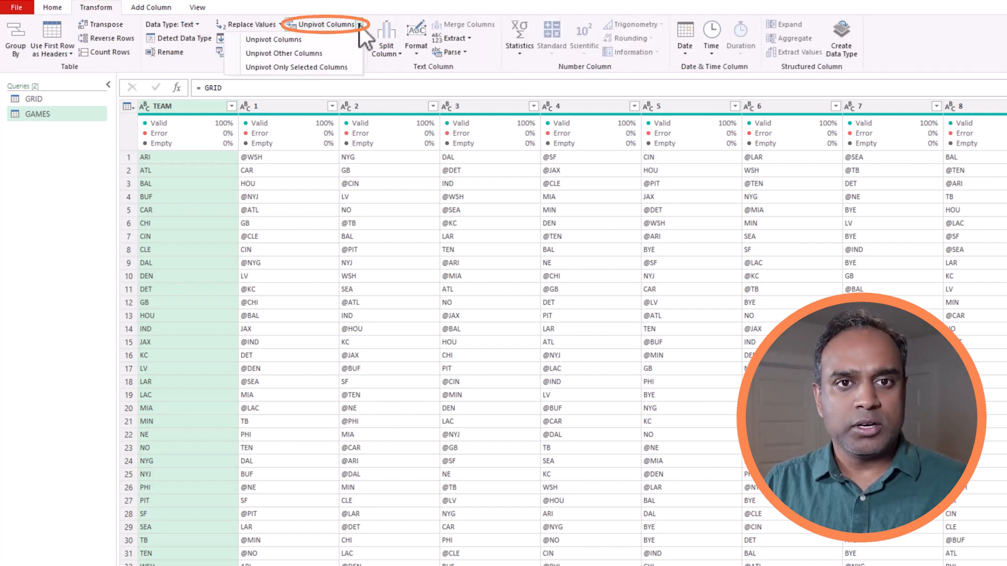
pyautogui.click(336, 53)
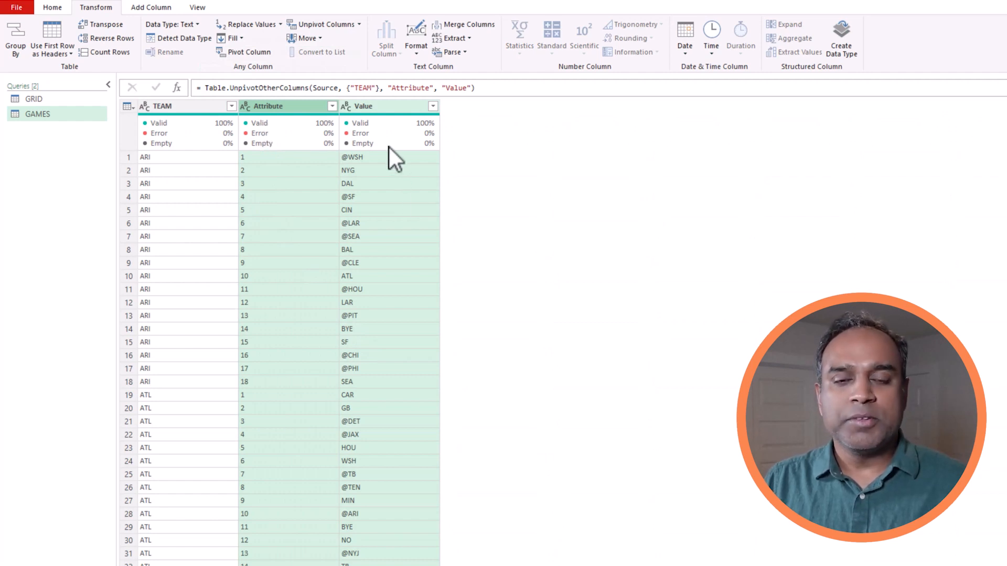
# Compare the GAMES query's Source and Unpivoted Other Columns steps, and examine the duplicate ARI and ATL week 10 matchup in rows 10 and 28.
pyautogui.click(394, 134)
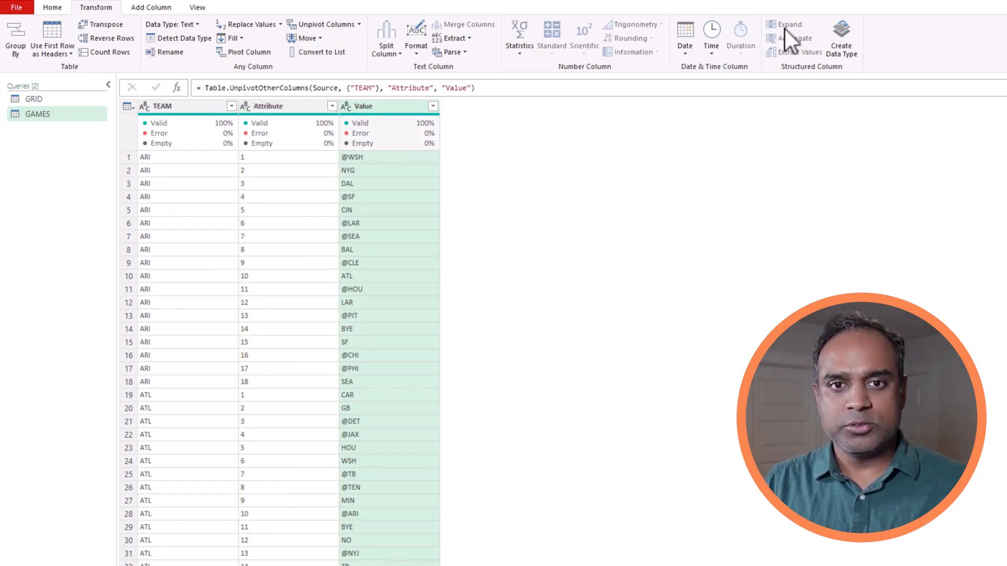
pyautogui.click(922, 178)
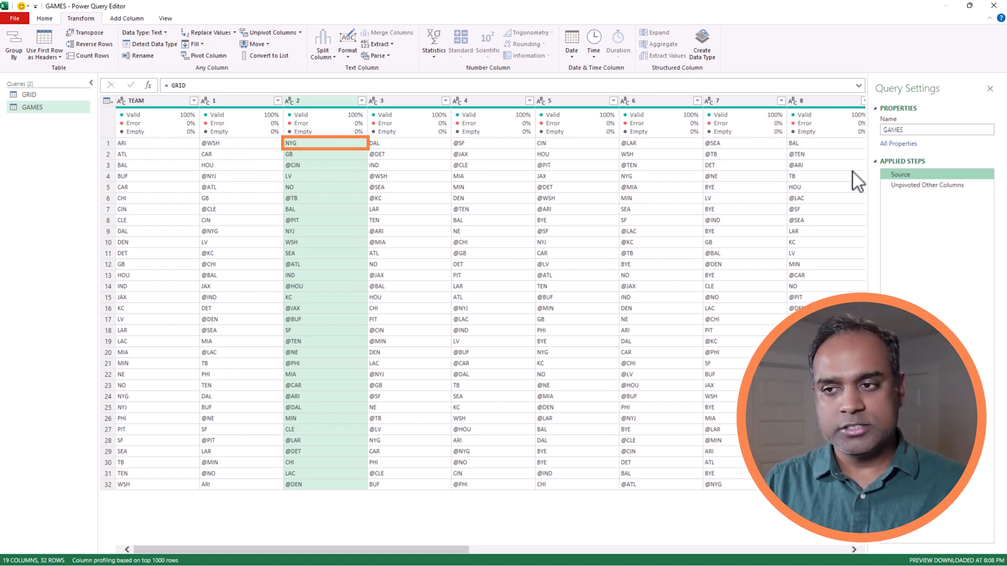
pyautogui.click(929, 184)
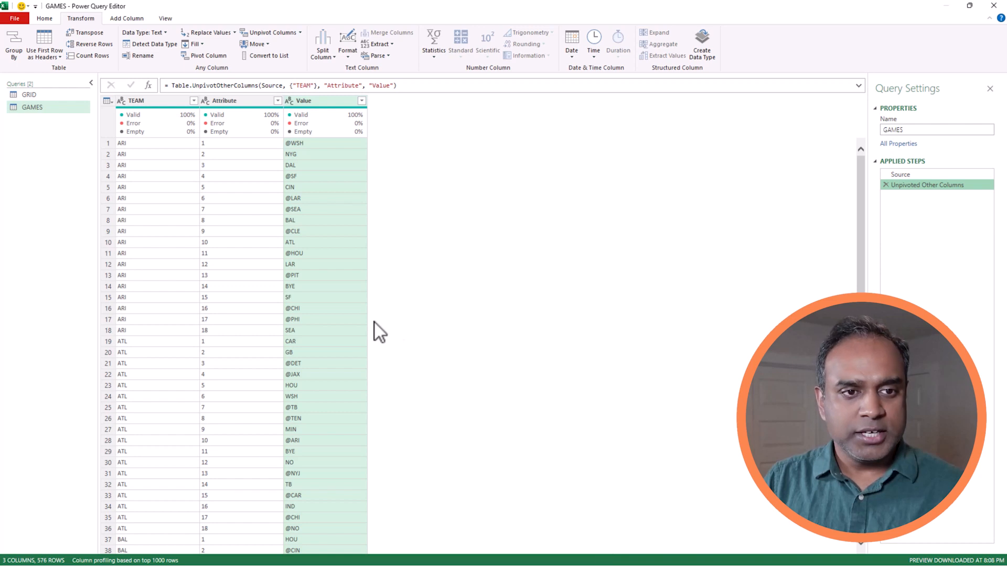
pyautogui.click(112, 244)
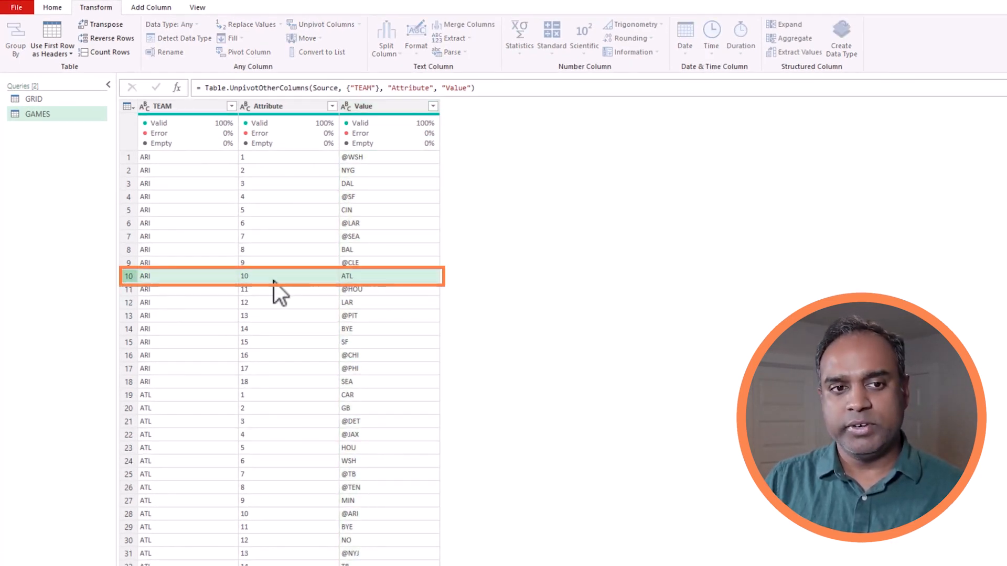
pyautogui.click(130, 516)
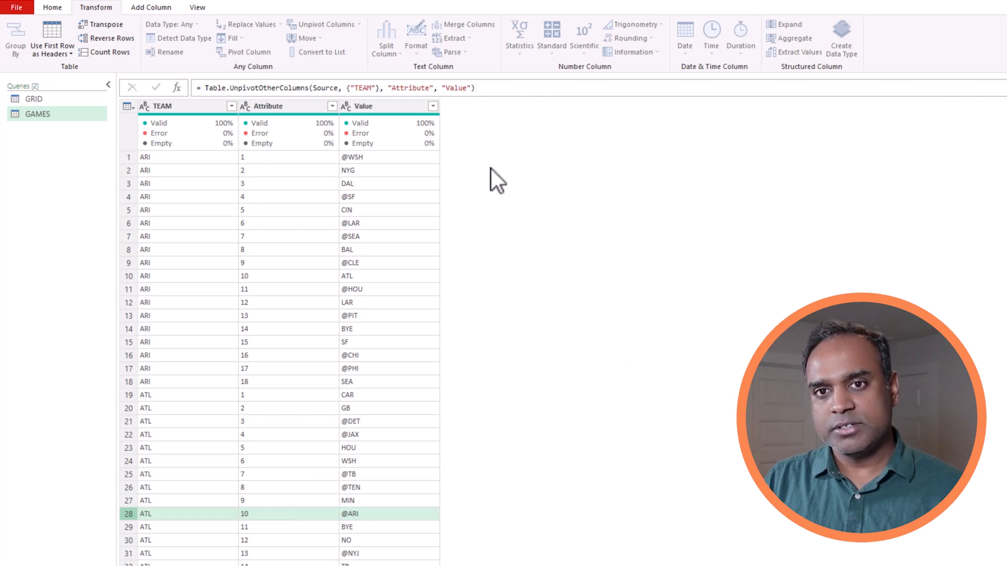
# Start a custom column in the GAMES query and name it HOME TEAM.
pyautogui.moveTo(385, 122)
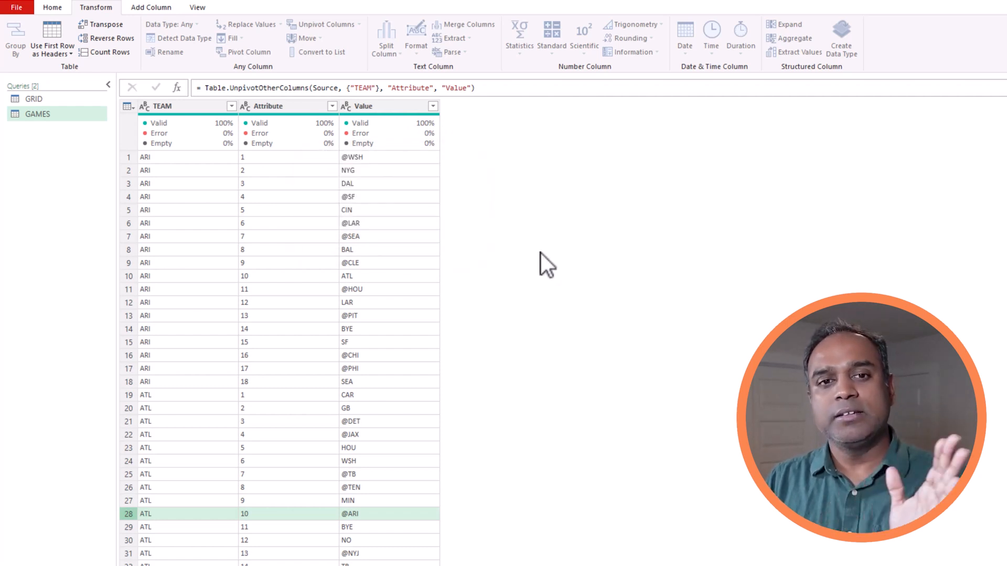
pyautogui.click(128, 159)
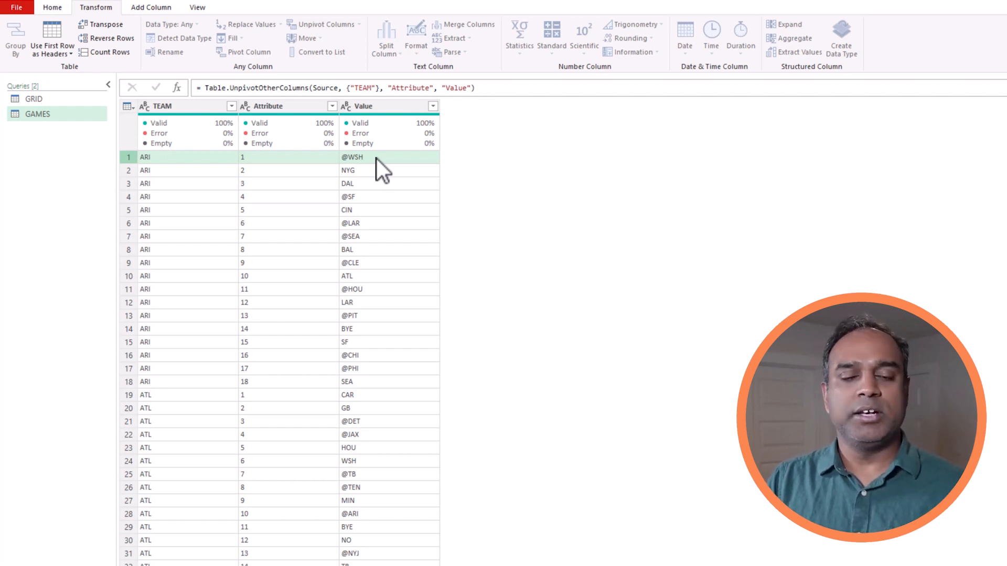
pyautogui.click(151, 6)
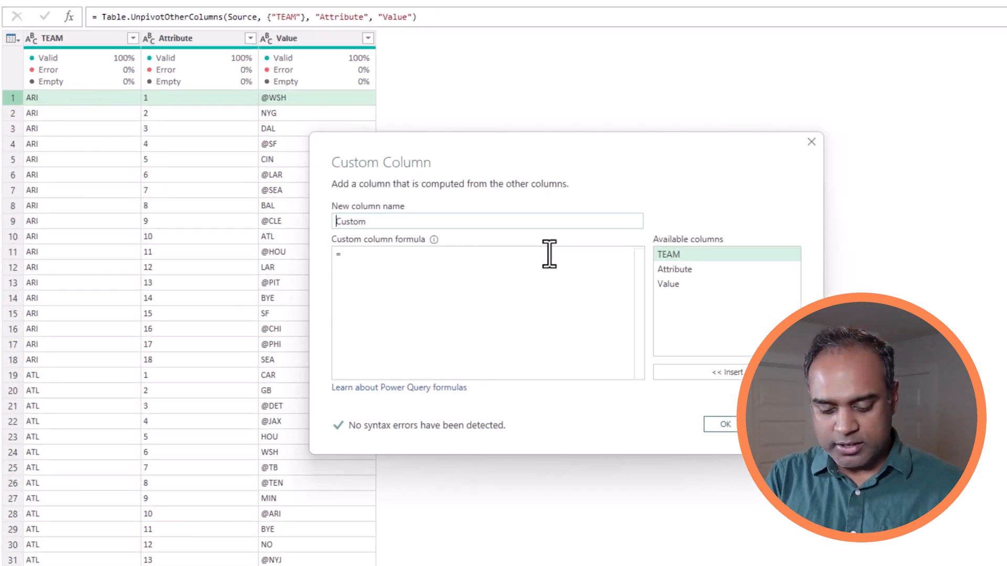
pyautogui.write('HOME TEAM')
pyautogui.hotkey('shift', 'End')
pyautogui.press('Delete')
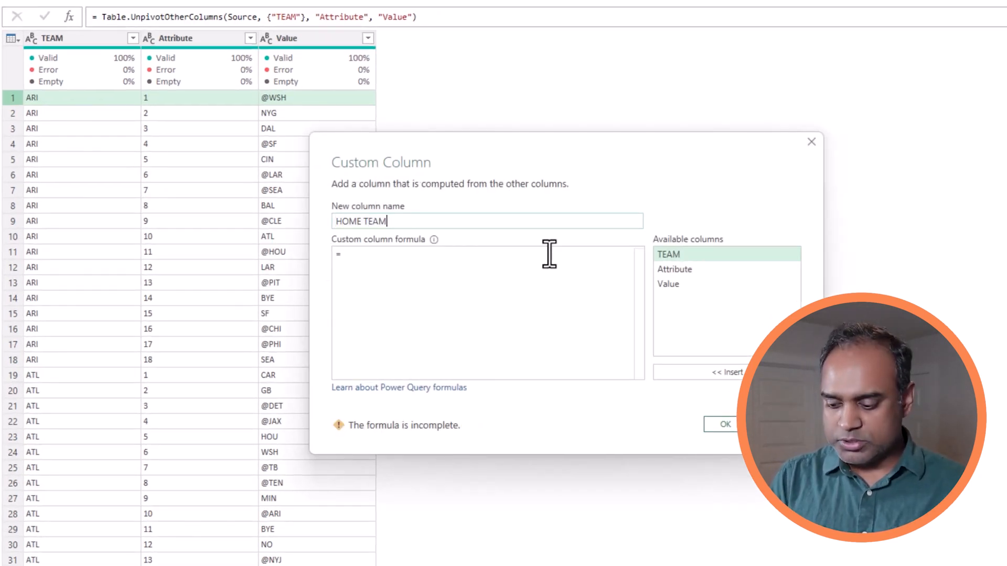
# Begin the HOME TEAM formula with an if condition that uses the Text.StartsWith function.
pyautogui.click(547, 262)
pyautogui.write('if ')
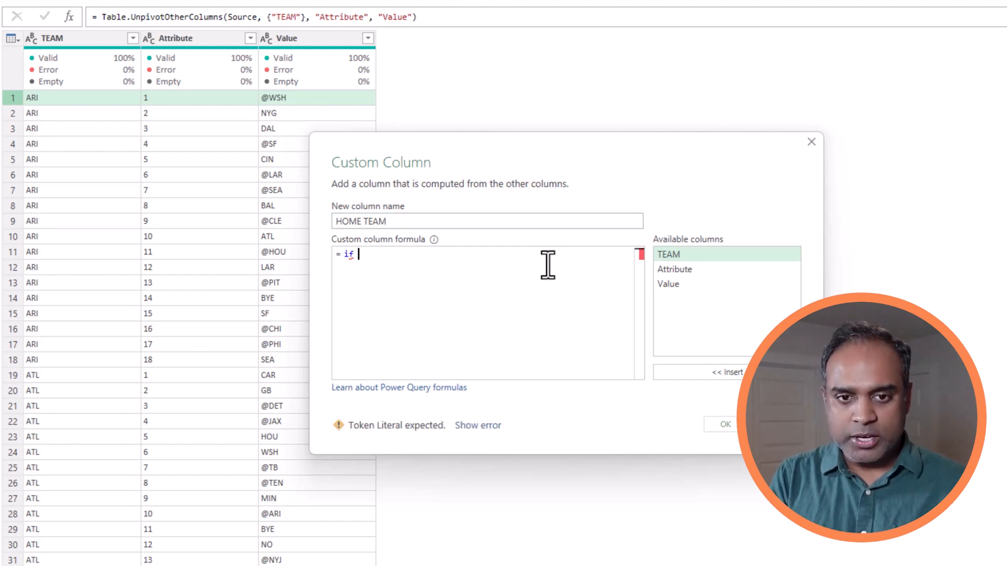
pyautogui.write('text.')
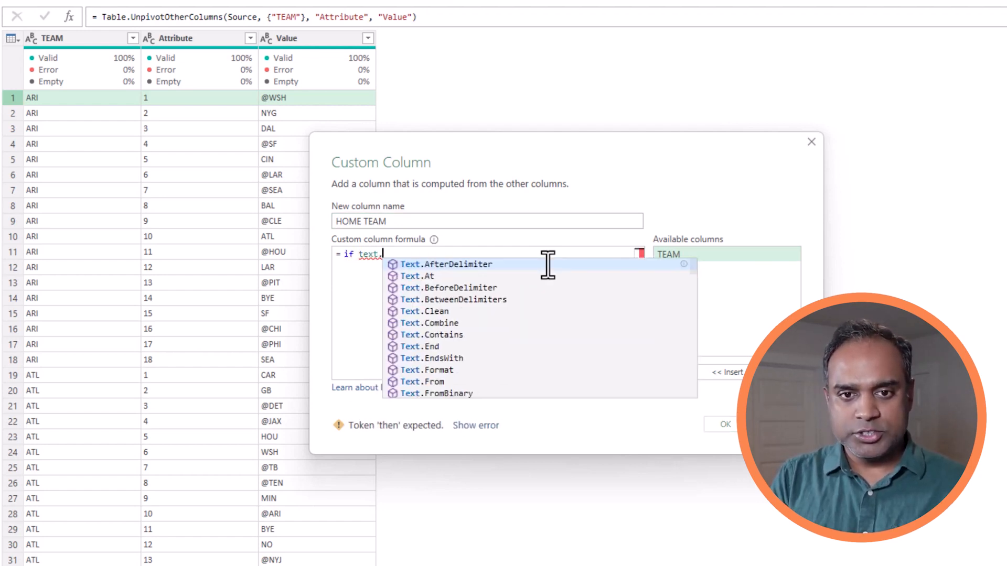
pyautogui.write('Start')
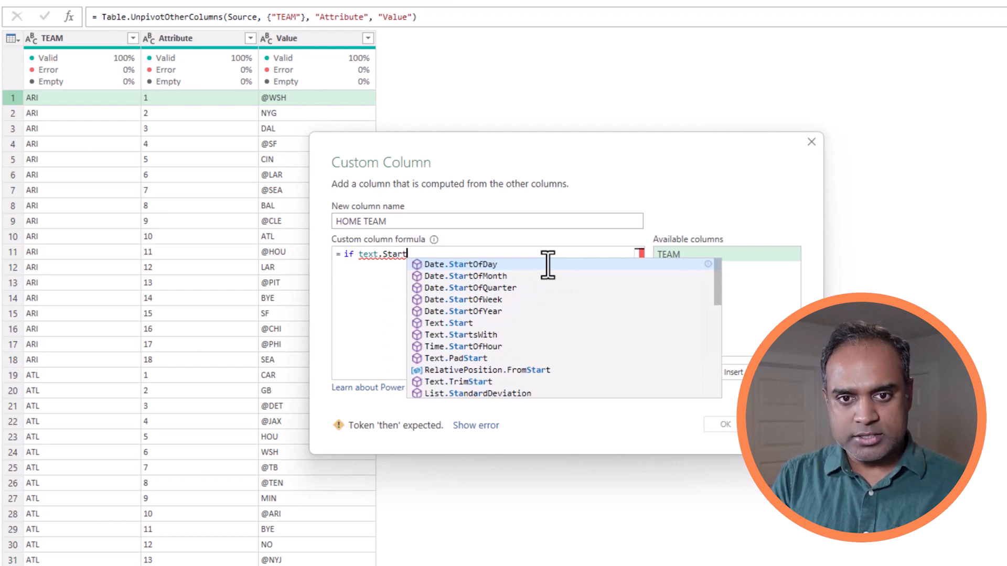
pyautogui.write('swi')
pyautogui.press('Tab')
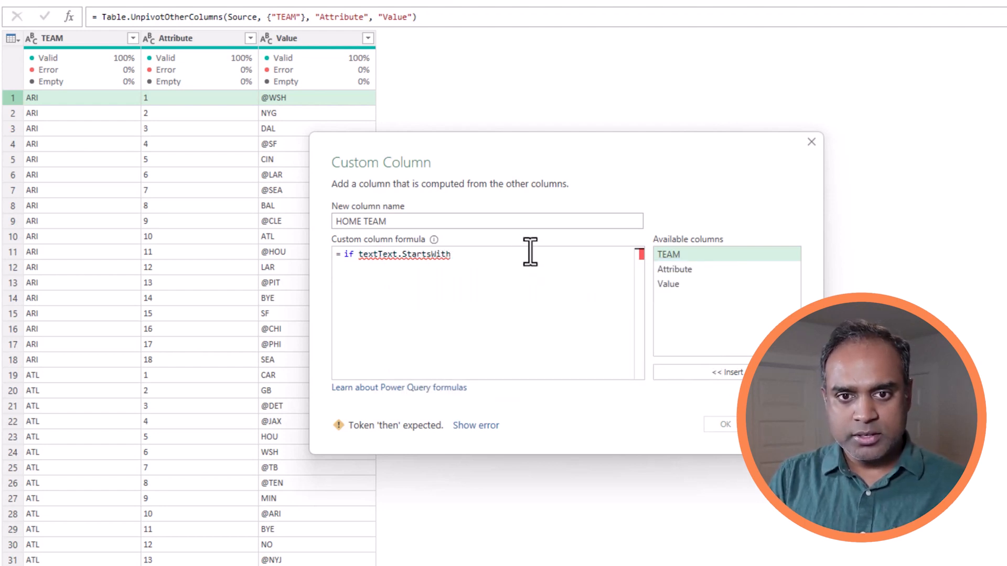
pyautogui.click(380, 254)
pyautogui.hotkey('ctrl', 'shift', 'Left')
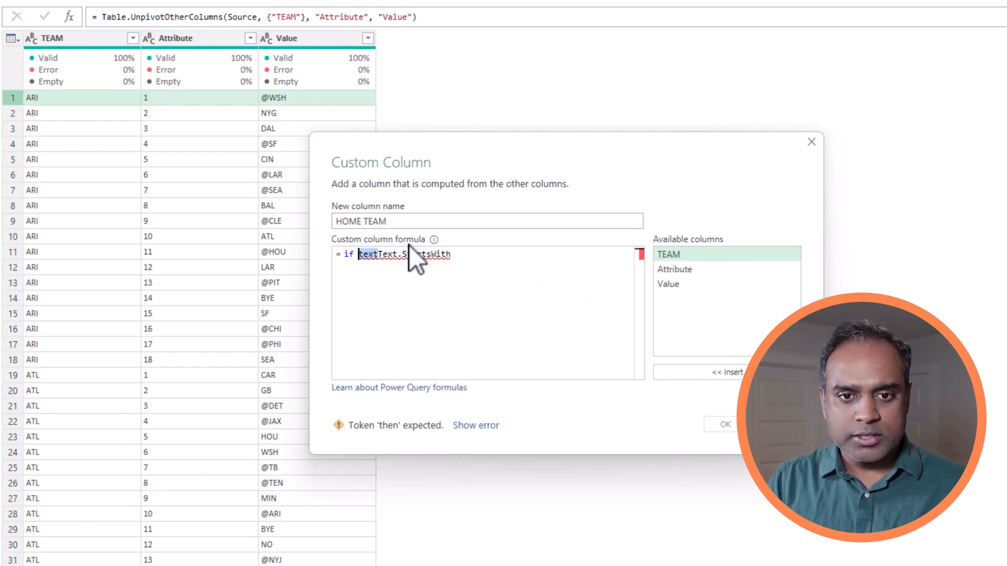
pyautogui.press('BackSpace')
pyautogui.write('(')
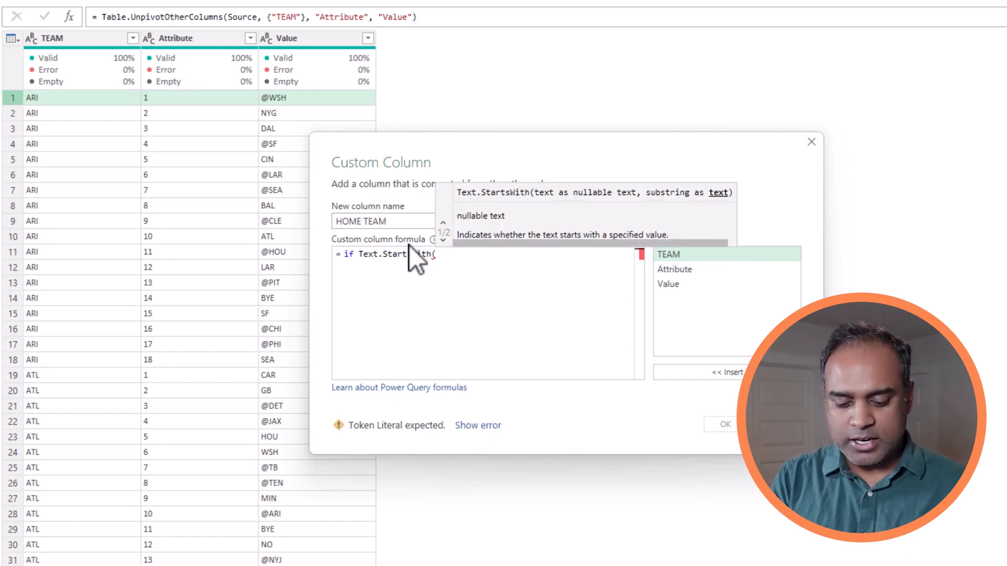
# Complete the HOME TEAM condition to test whether [Value] starts with "@", followed by then.
pyautogui.write('"')
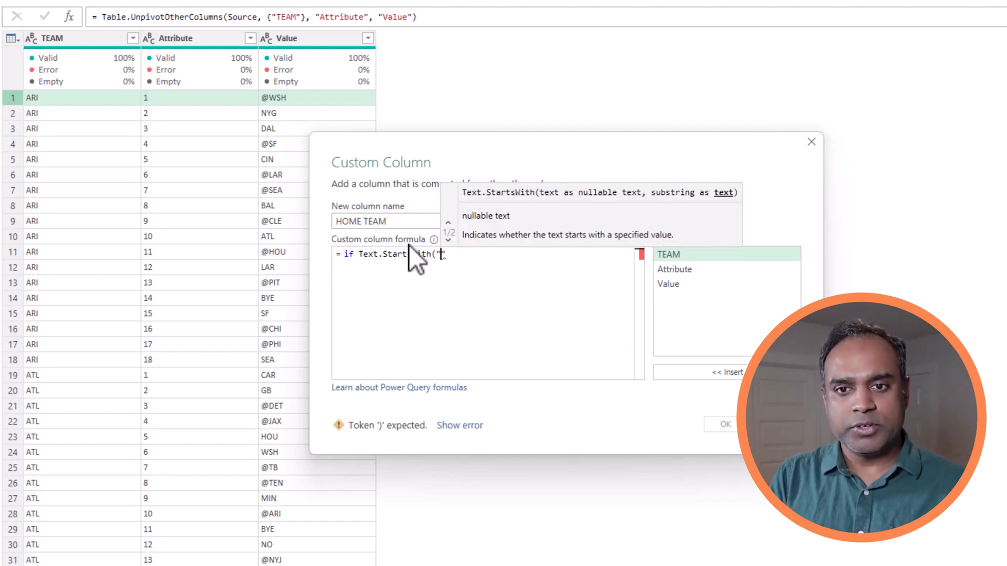
pyautogui.press('BackSpace')
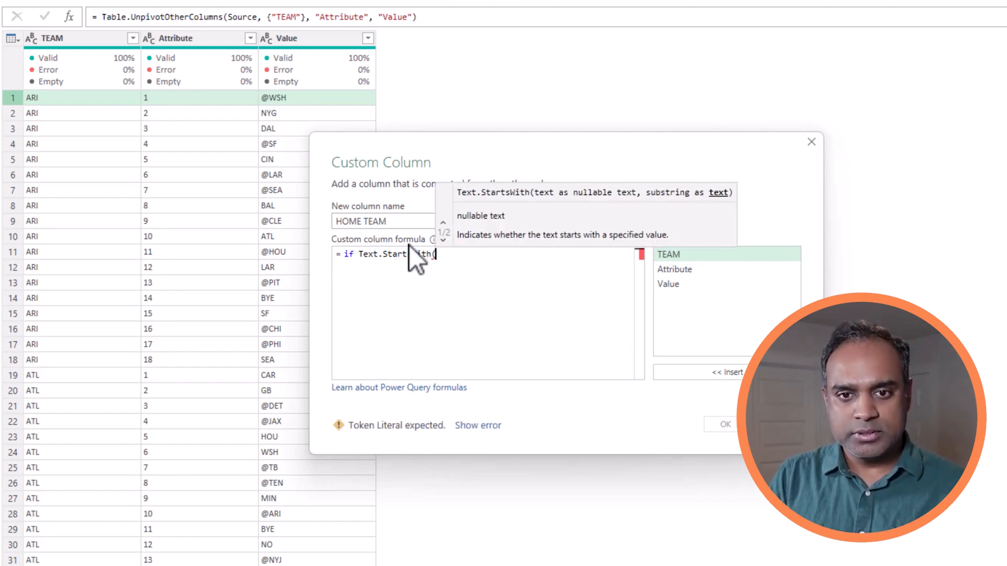
pyautogui.doubleClick(672, 286)
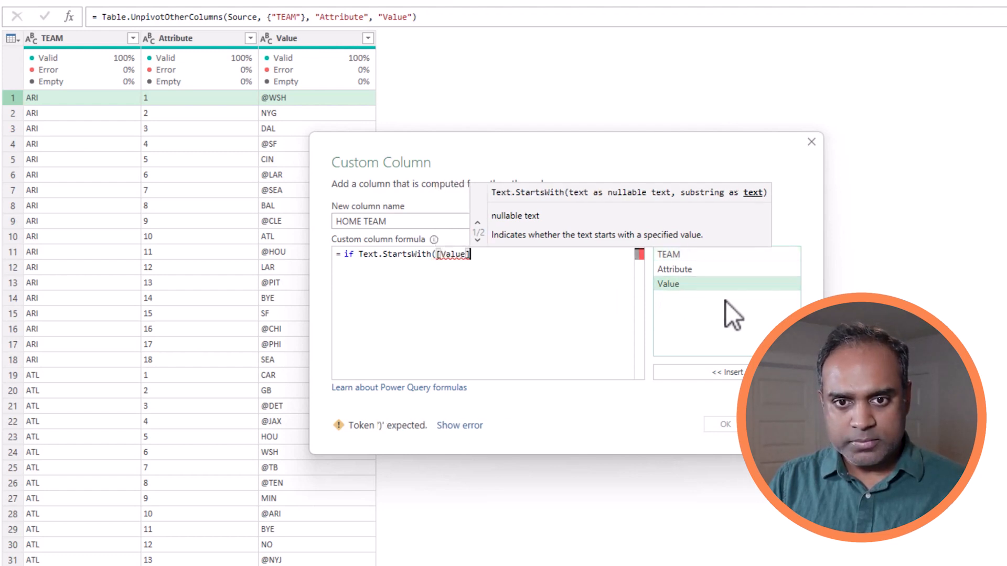
pyautogui.write(',')
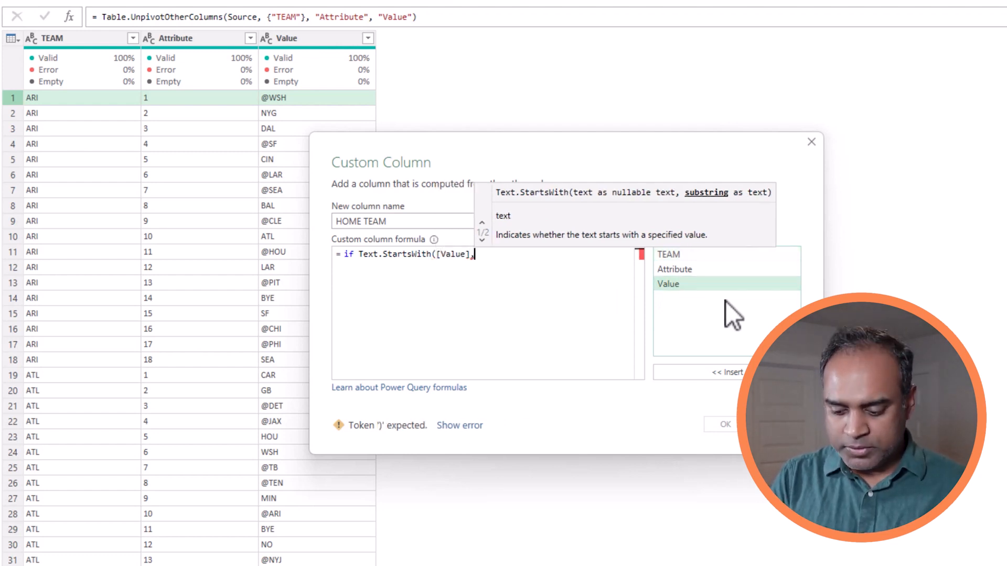
pyautogui.write('"@")')
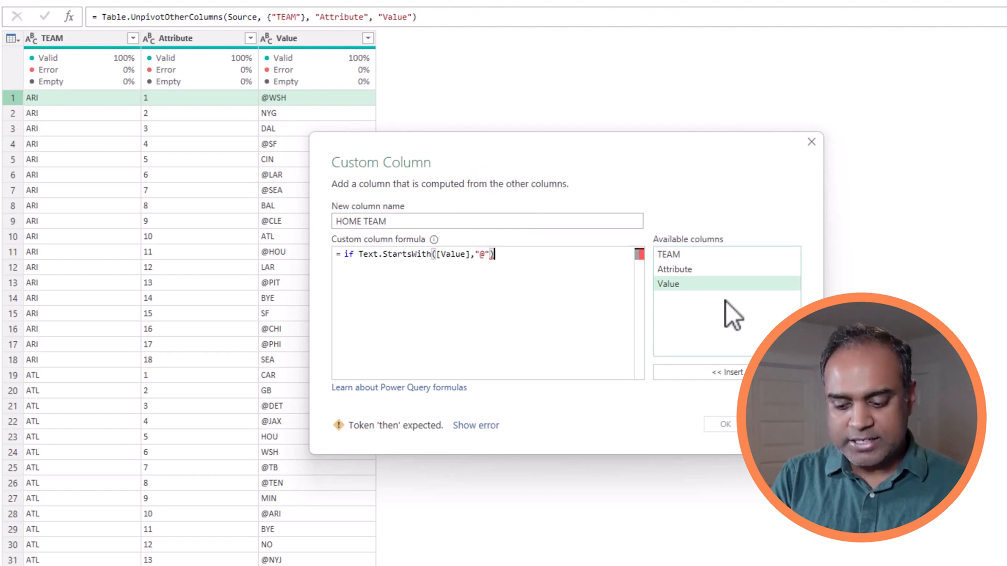
pyautogui.write(' then')
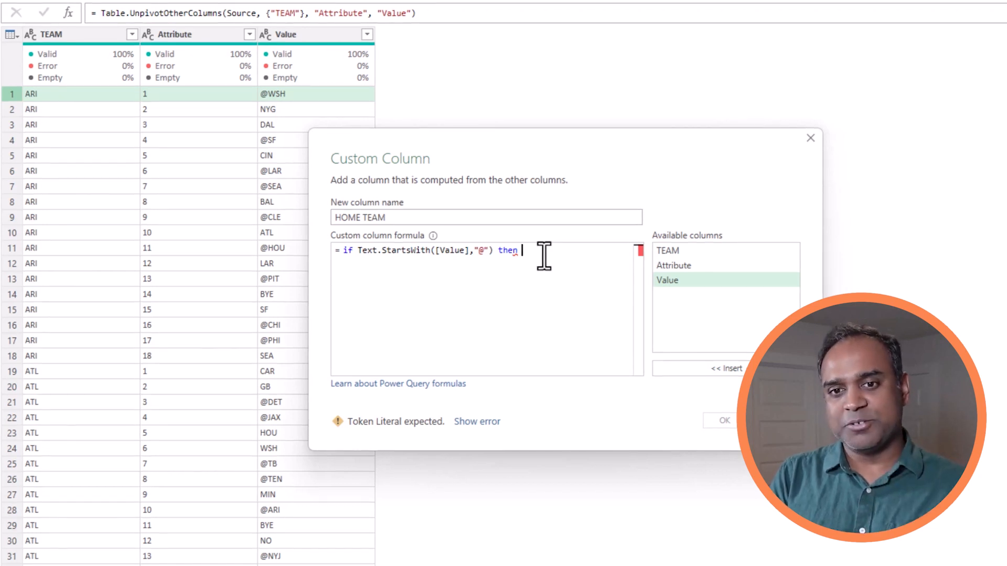
# Enter Text.Range([Value],1) as the HOME TEAM result when the condition is true.
pyautogui.write('Text.Ra')
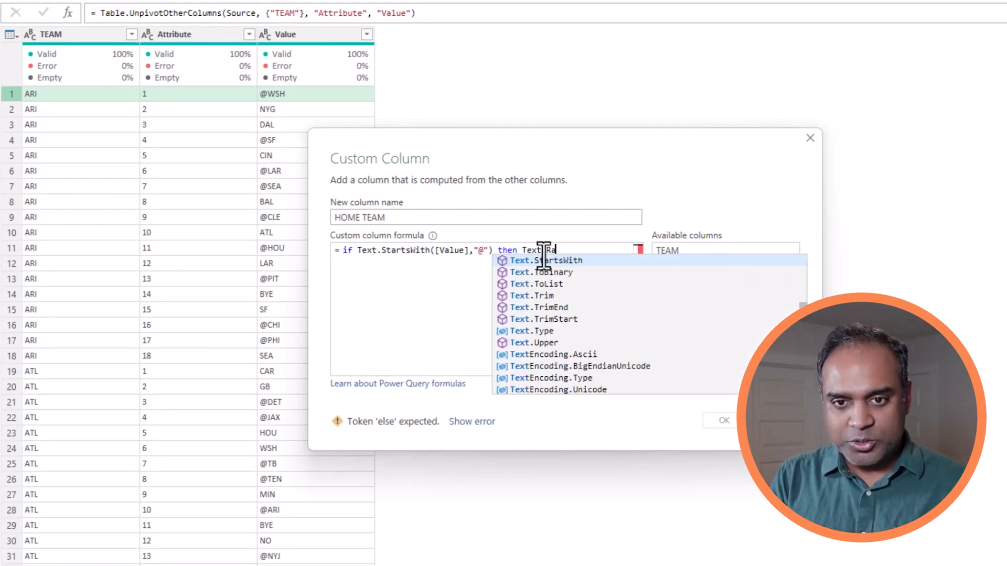
pyautogui.write('nge')
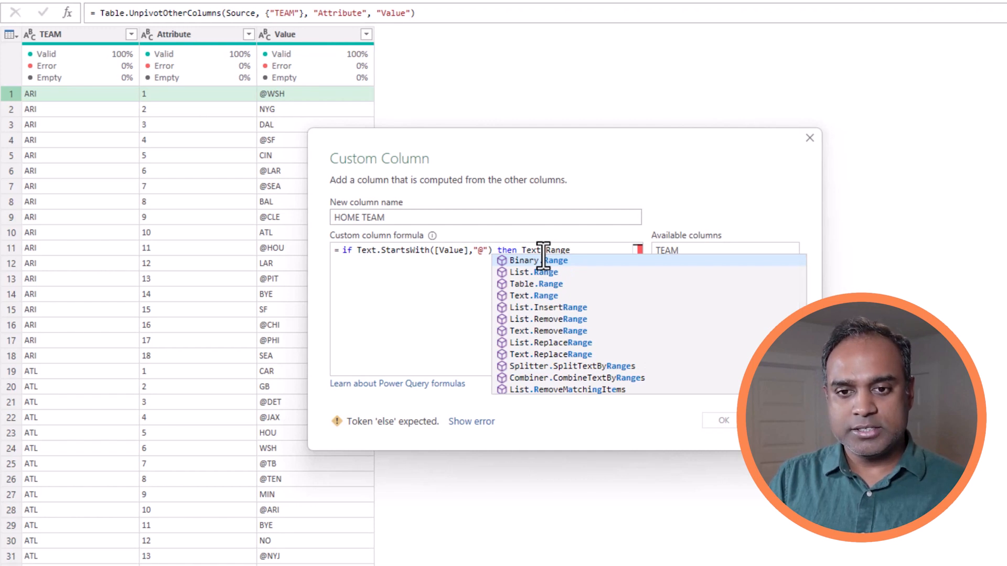
pyautogui.write('(')
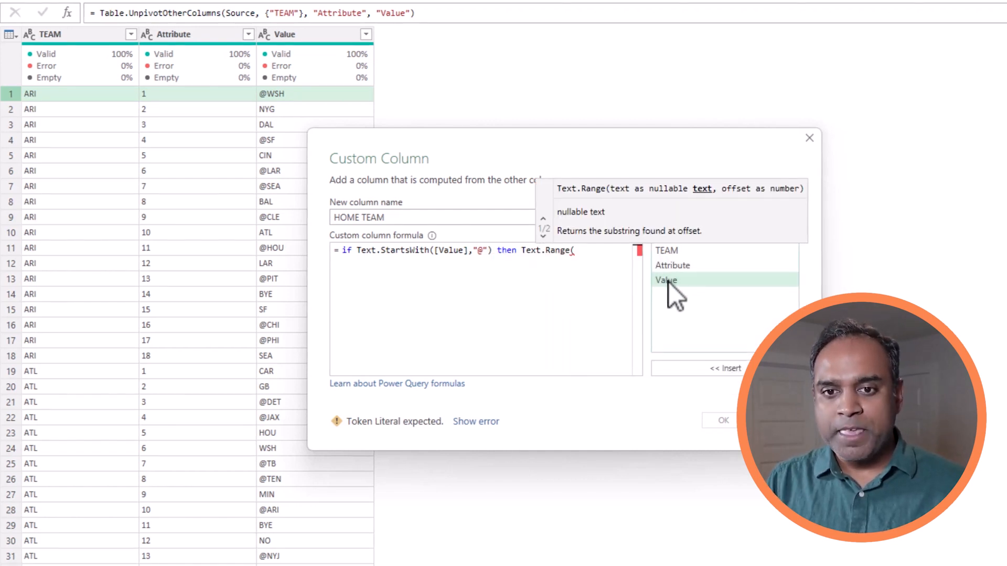
pyautogui.doubleClick(710, 287)
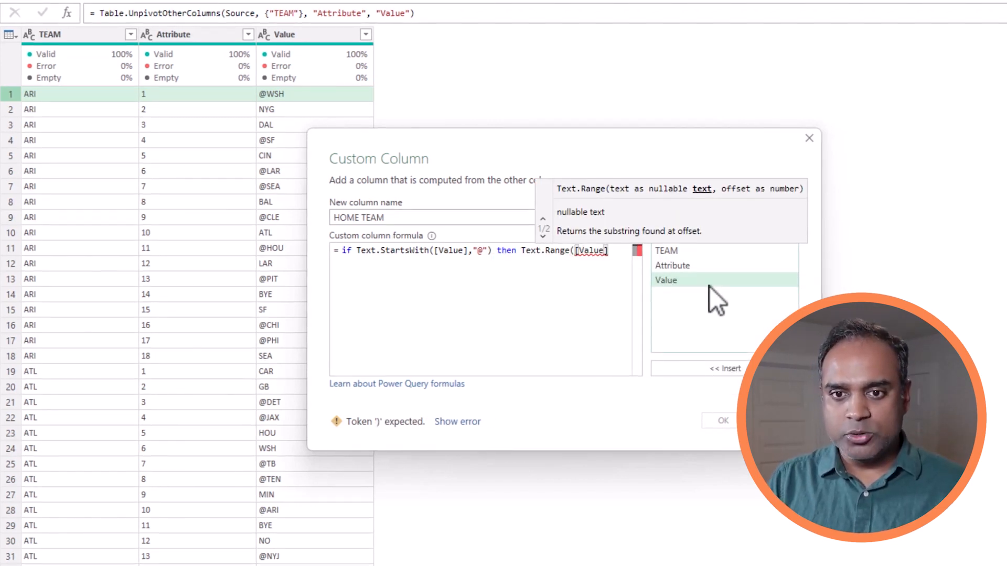
pyautogui.write(',1)')
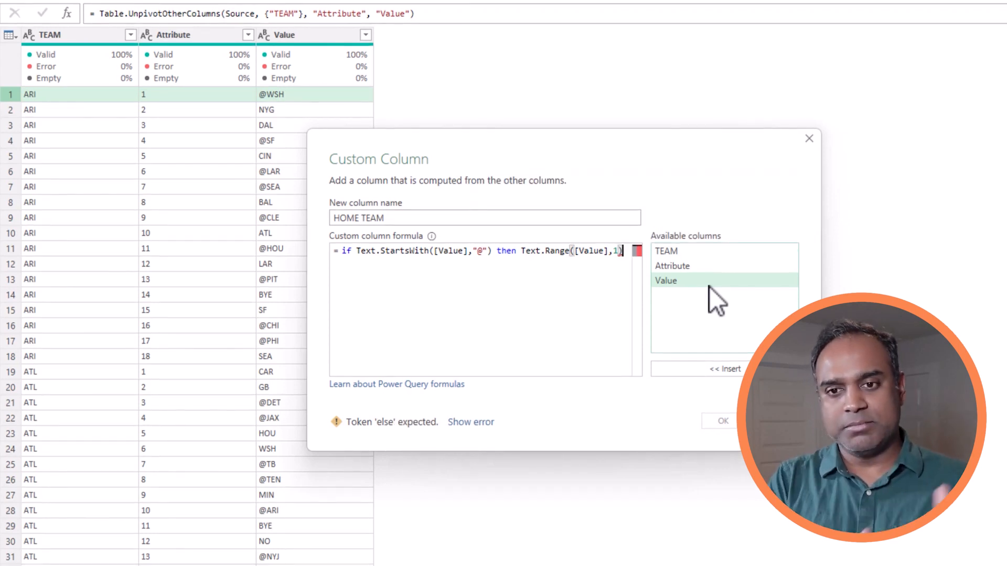
# Finish the HOME TEAM formula with else [TEAM] on a new line and create the column.
pyautogui.press('Return')
pyautogui.write('else')
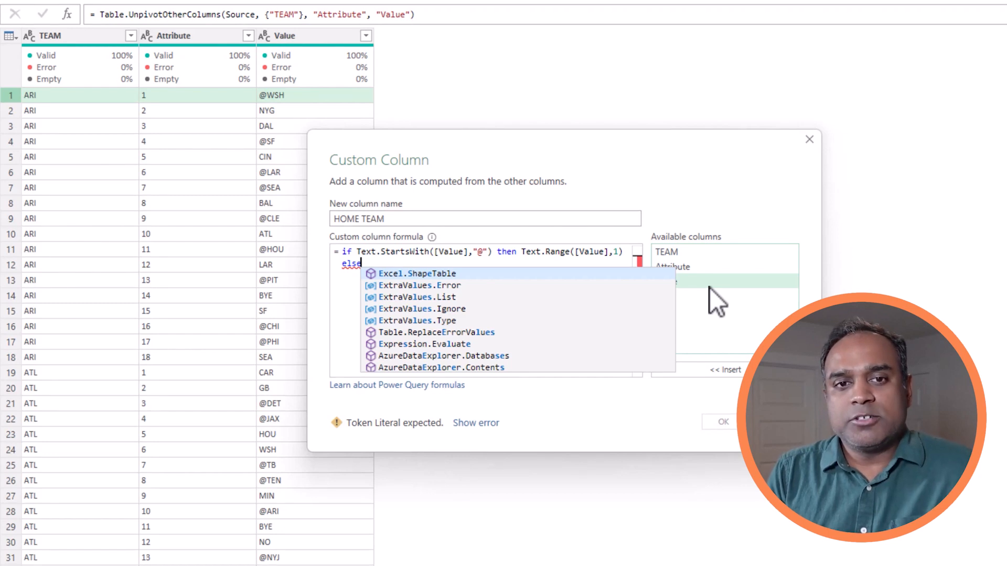
pyautogui.press('Escape')
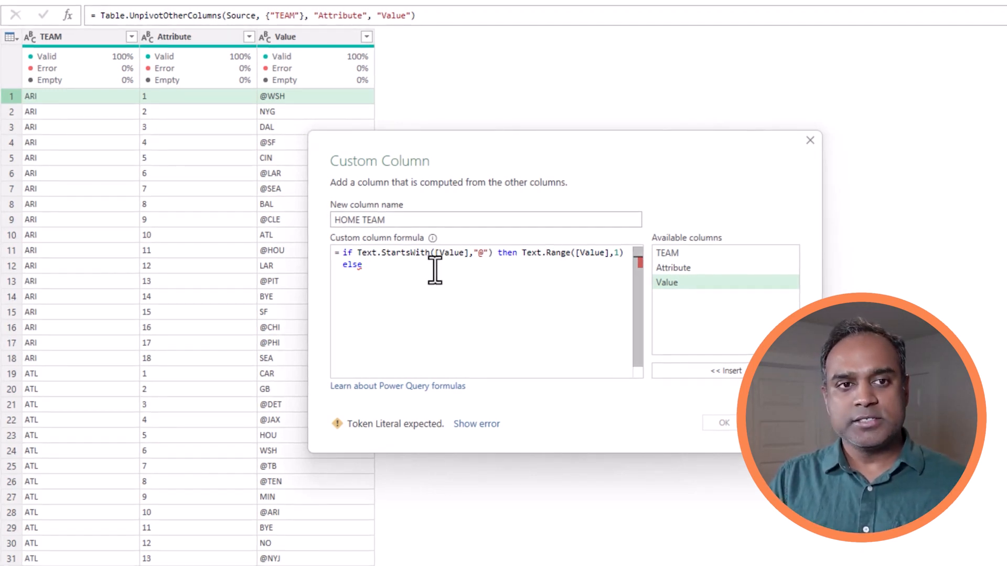
pyautogui.doubleClick(694, 254)
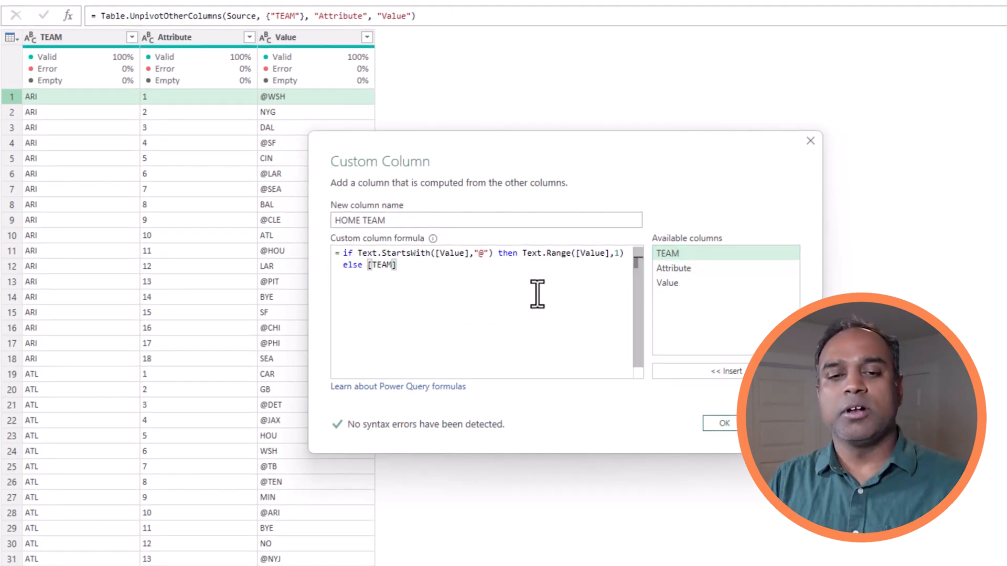
pyautogui.click(717, 424)
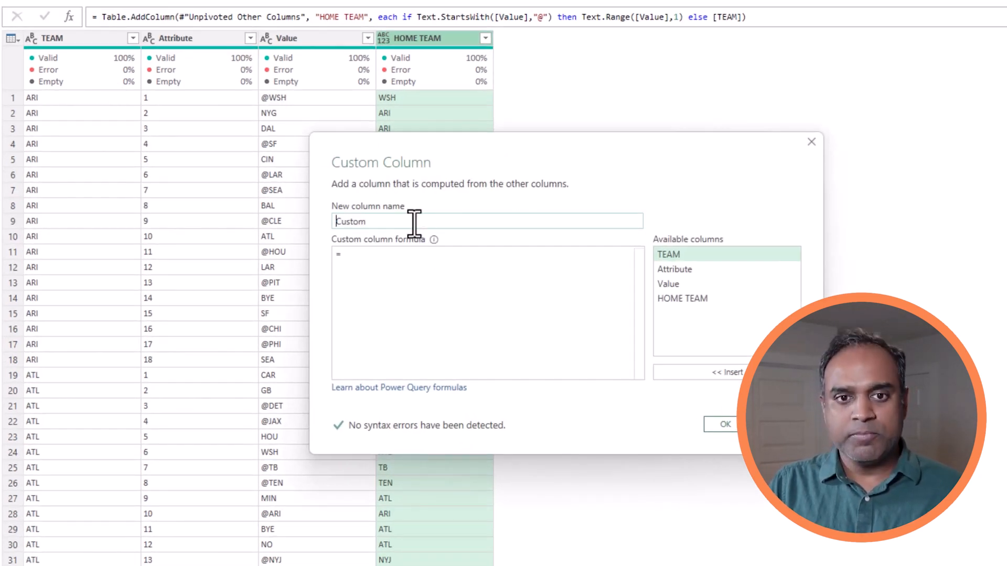
# Name the second custom column AWAY TEAM and go to its empty formula.
pyautogui.write('AWAY TE')
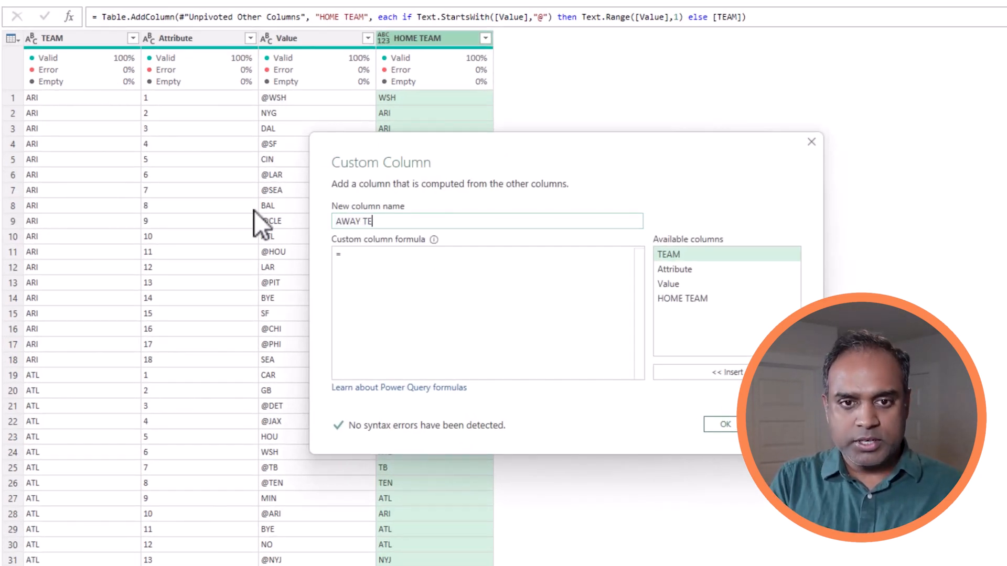
pyautogui.write('AM')
pyautogui.press('Tab')
pyautogui.click(400, 255)
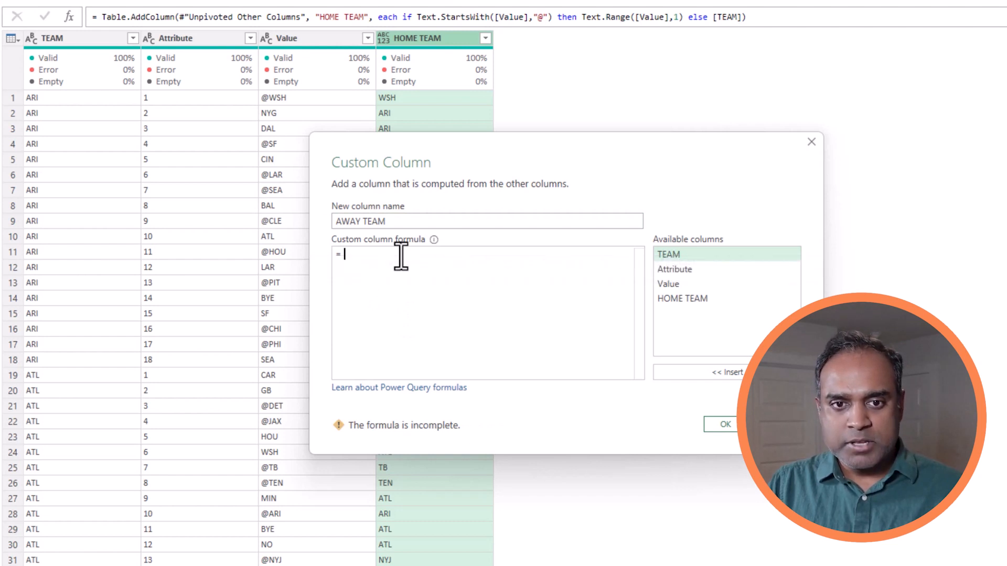
# Begin the AWAY TEAM formula with an if condition that uses the Text.StartsWith function.
pyautogui.write('if Text.')
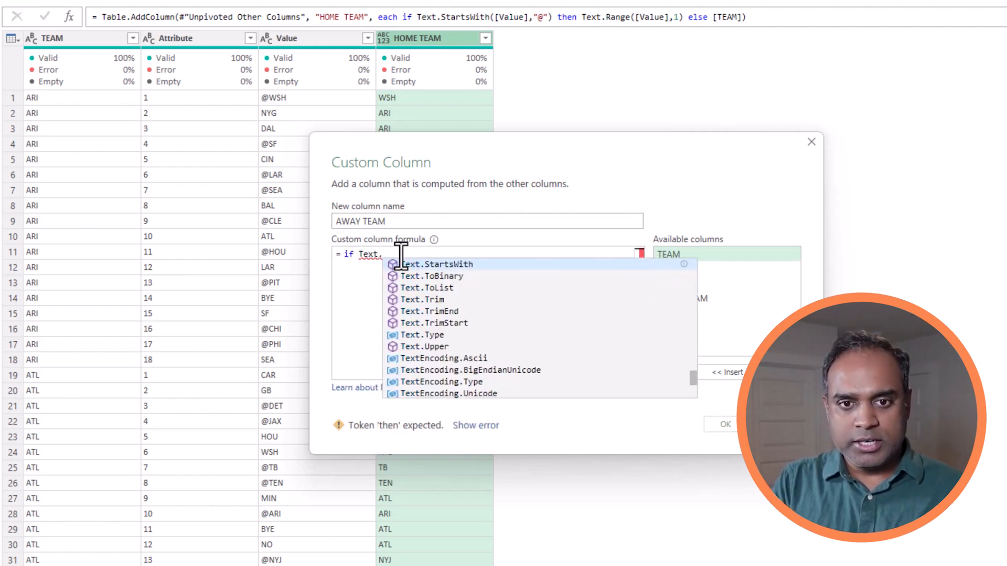
pyautogui.press('Tab')
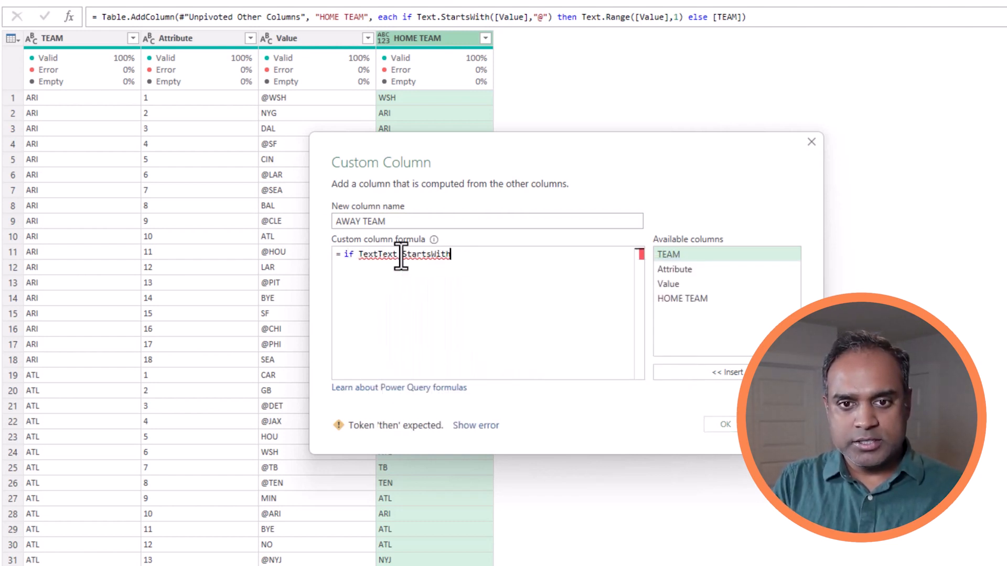
pyautogui.click(373, 254)
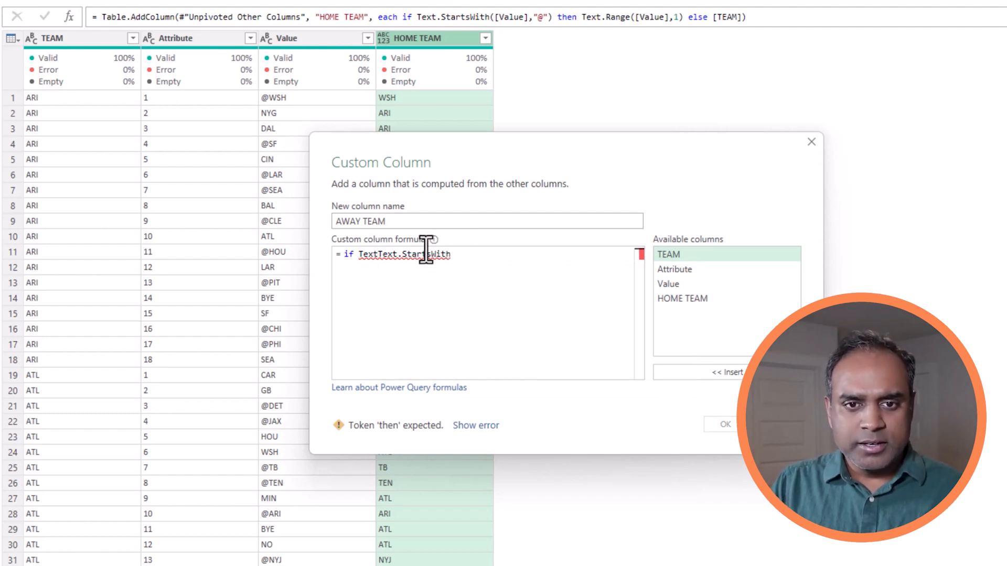
pyautogui.press('Right')
pyautogui.press('BackSpace')
pyautogui.press('BackSpace')
pyautogui.press('BackSpace')
pyautogui.press('BackSpace')
pyautogui.press('End')
pyautogui.write('(')
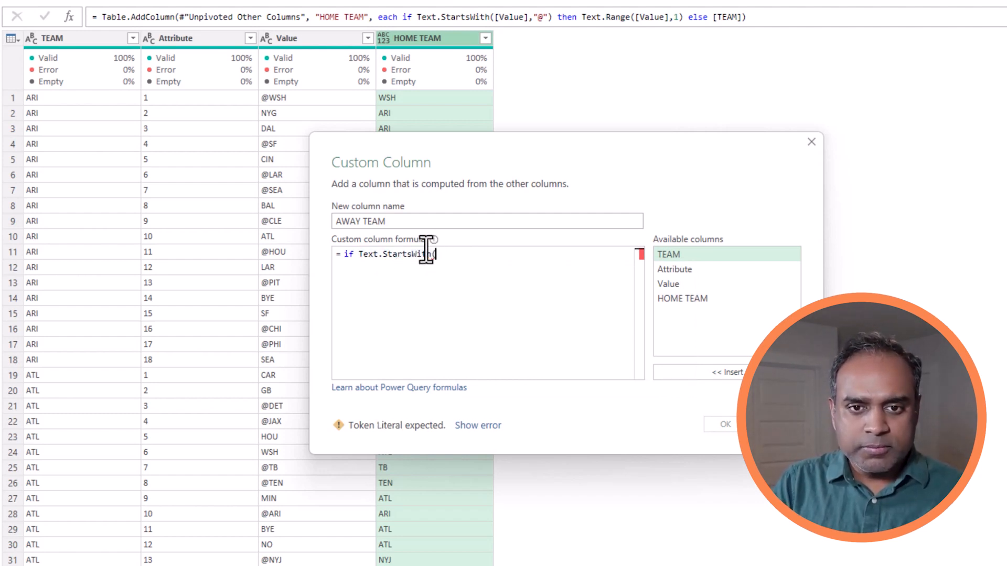
# Complete the AWAY TEAM condition to test whether [Value] starts with "@", followed by then.
pyautogui.doubleClick(681, 291)
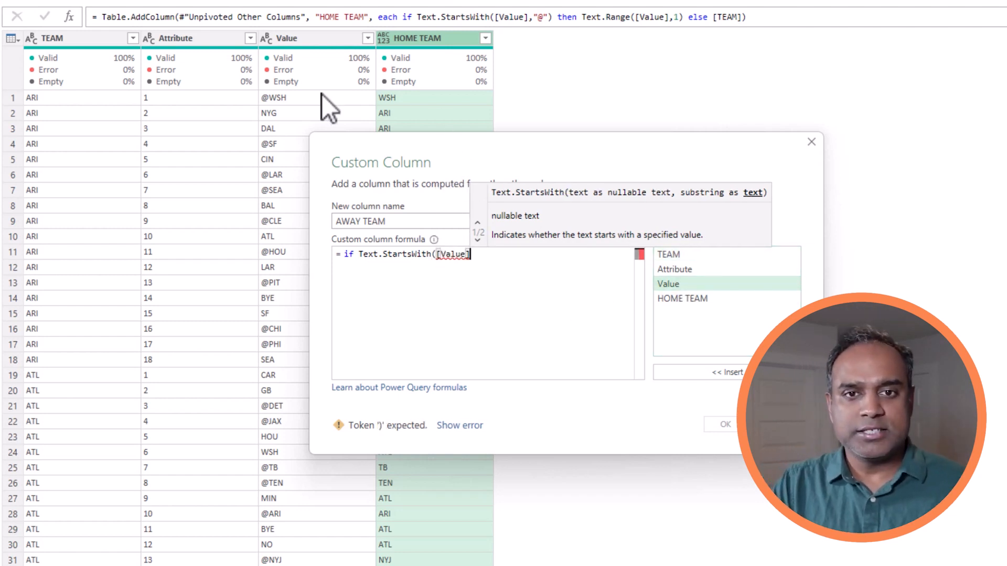
pyautogui.write(',"@"')
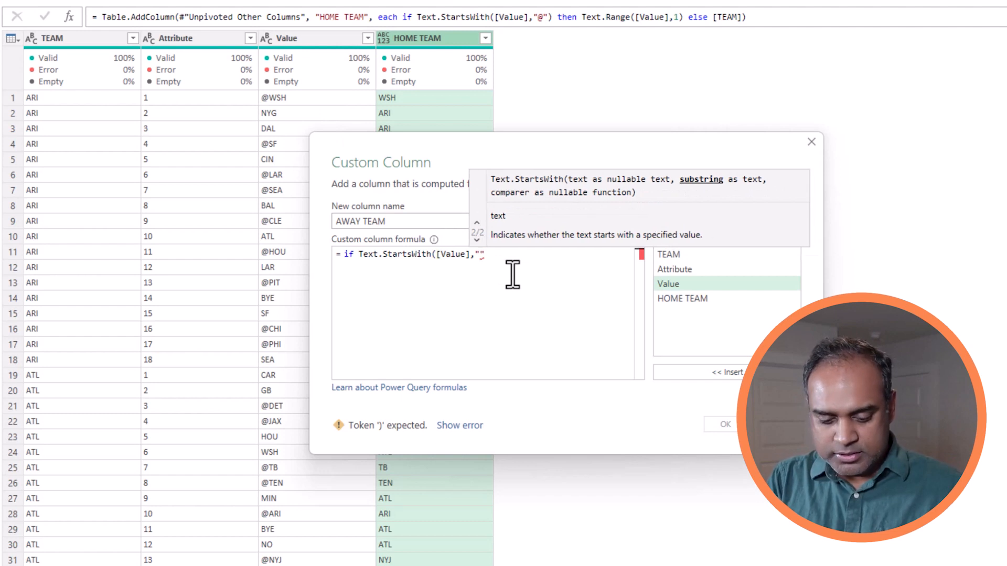
pyautogui.write(') th')
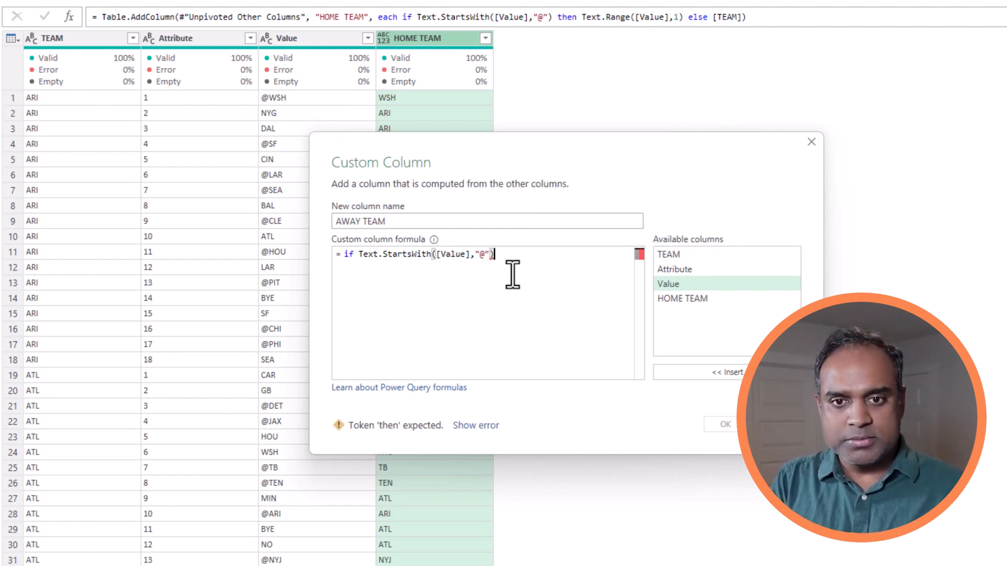
pyautogui.write('en')
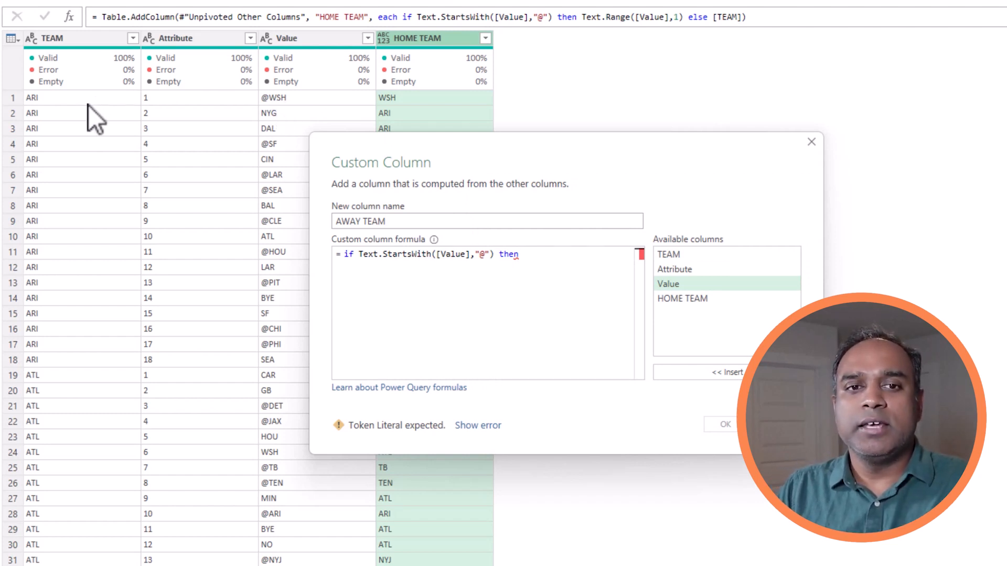
# Finish the AWAY TEAM formula with [TEAM] else [Value], create the column and check its first rows.
pyautogui.doubleClick(681, 253)
pyautogui.write('else')
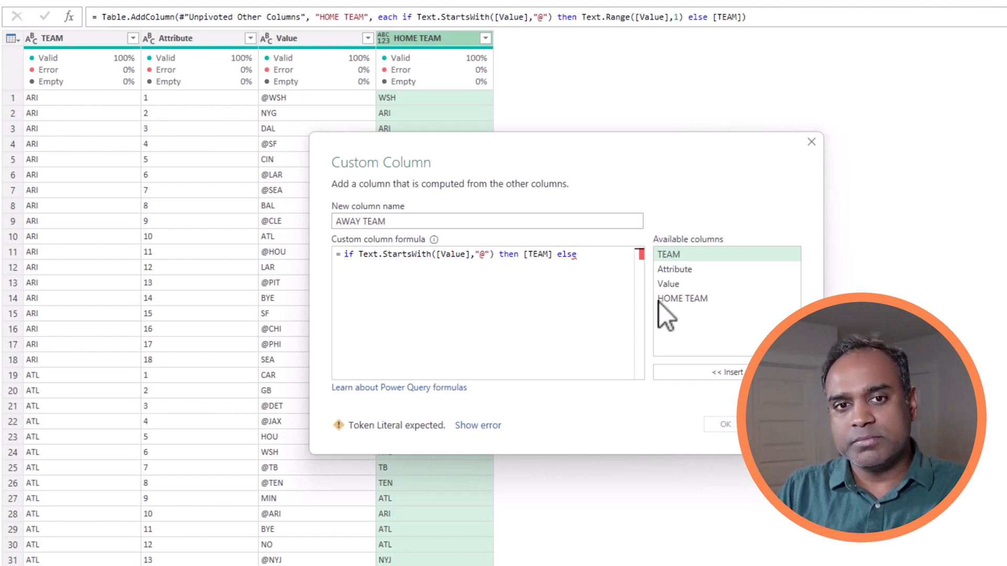
pyautogui.doubleClick(685, 284)
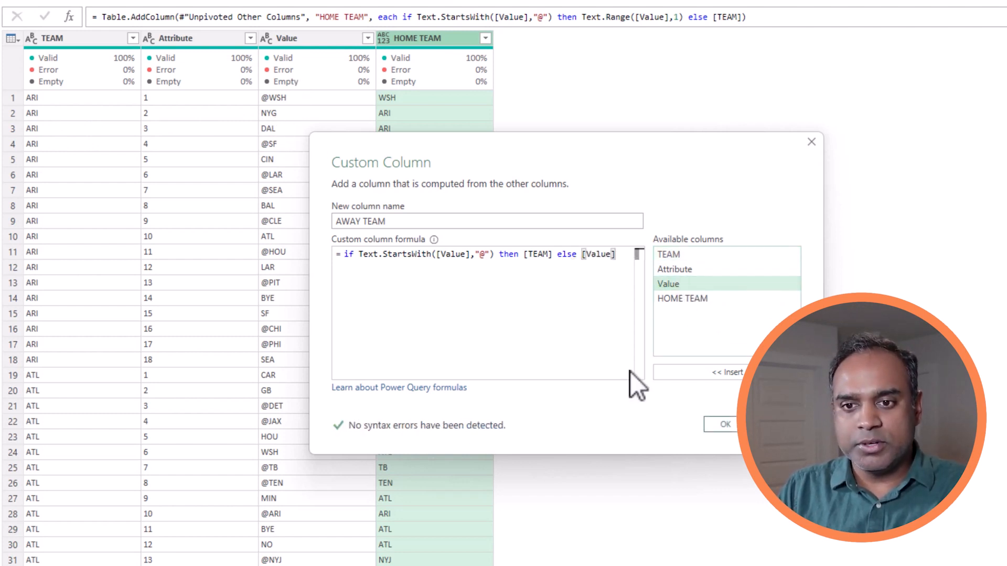
pyautogui.click(725, 425)
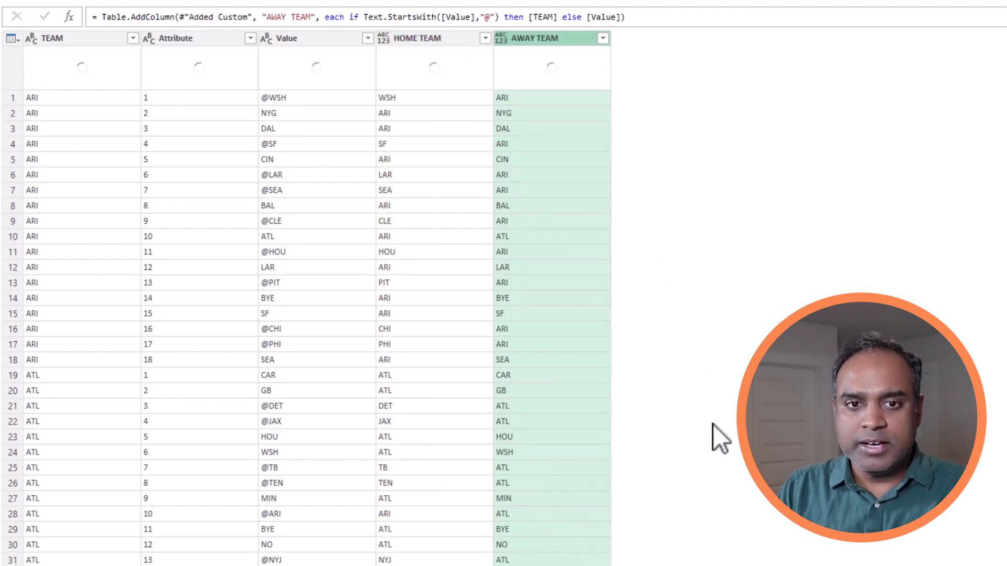
pyautogui.click(24, 98)
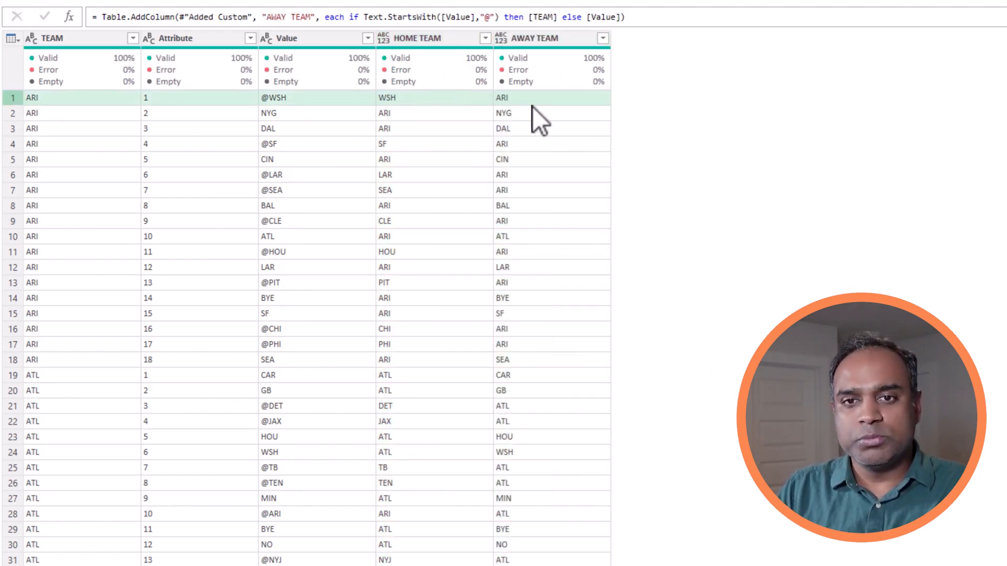
pyautogui.click(16, 116)
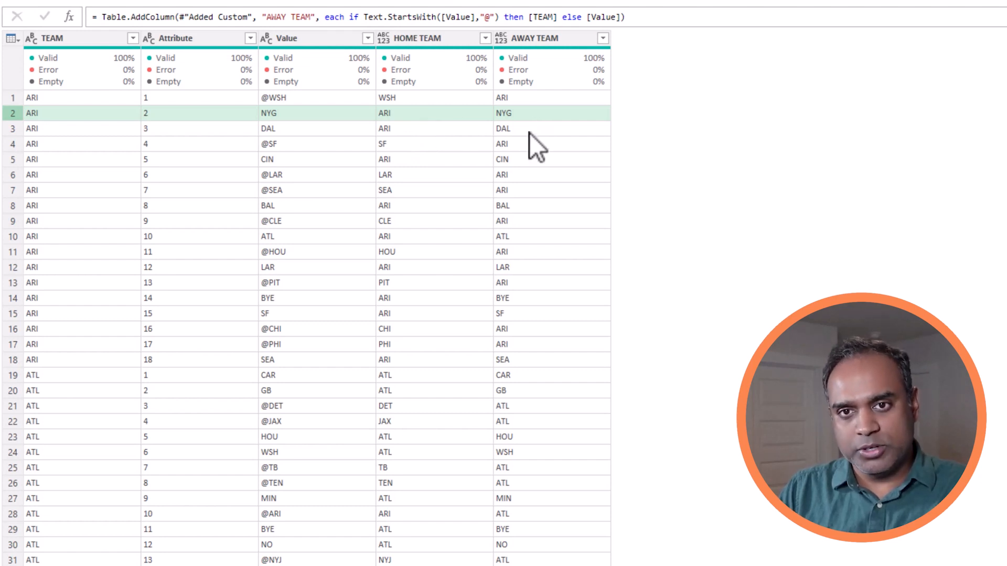
pyautogui.scroll(-6, 569, 388)
pyautogui.scroll(6, 571, 389)
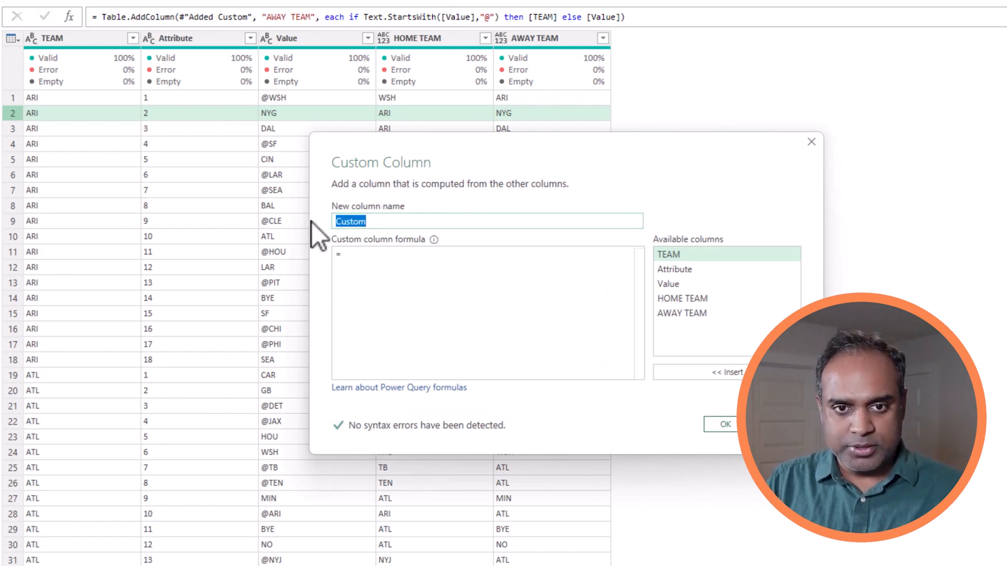
# Add a custom column named MATCHUP with the formula [HOME TEAM]&"-"&[AWAY TEAM].
pyautogui.write('MATCHUp')
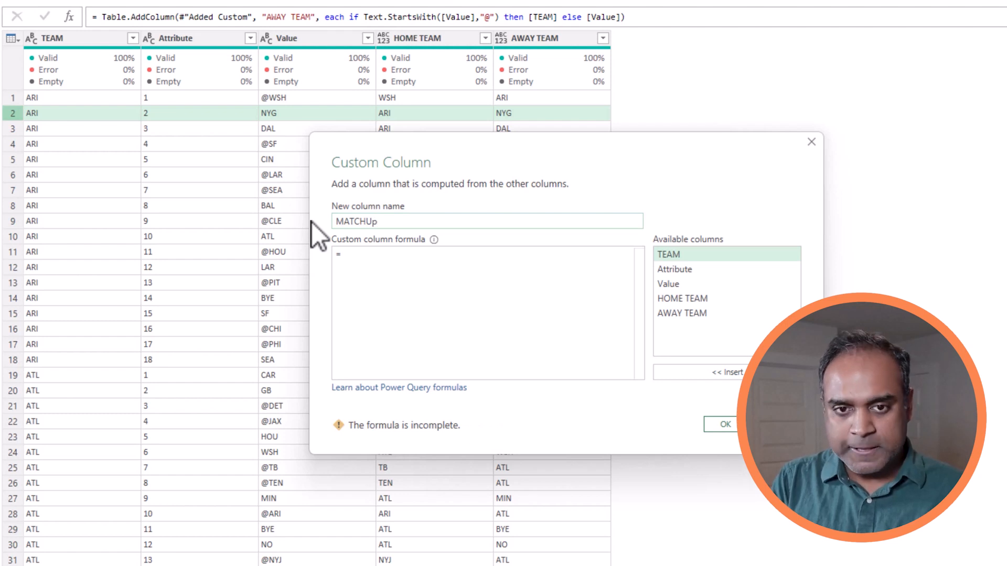
pyautogui.press('BackSpace')
pyautogui.write('P')
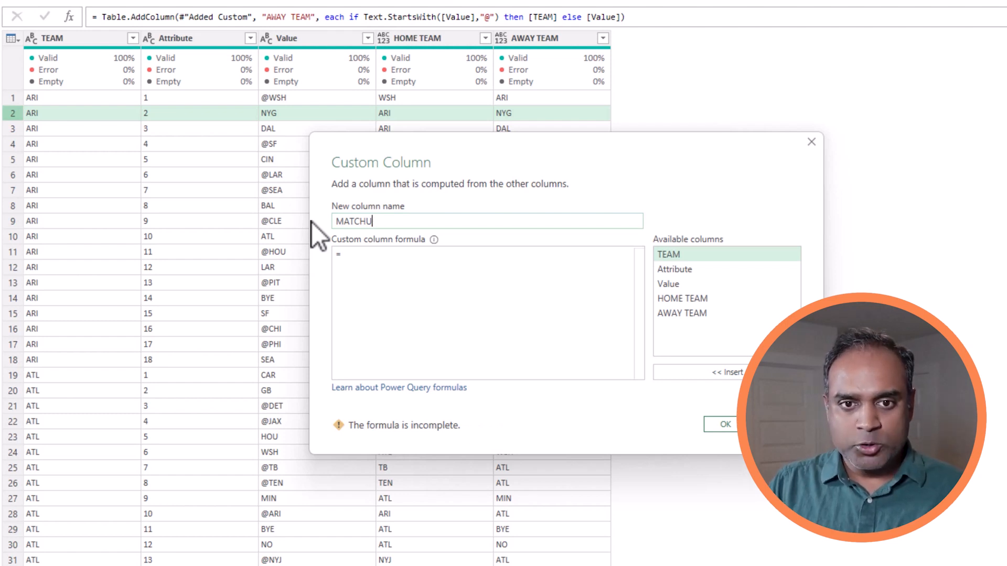
pyautogui.click(353, 251)
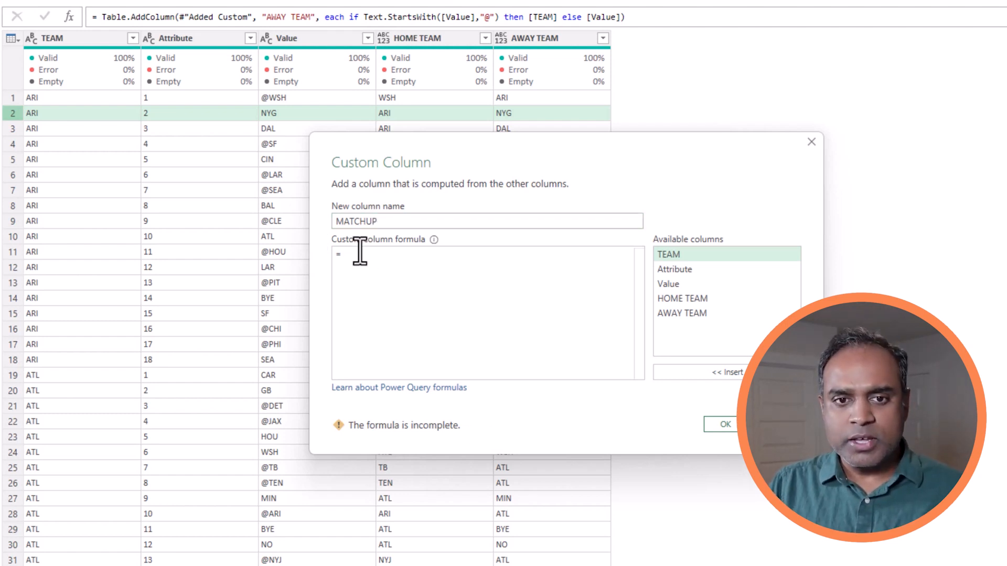
pyautogui.doubleClick(731, 303)
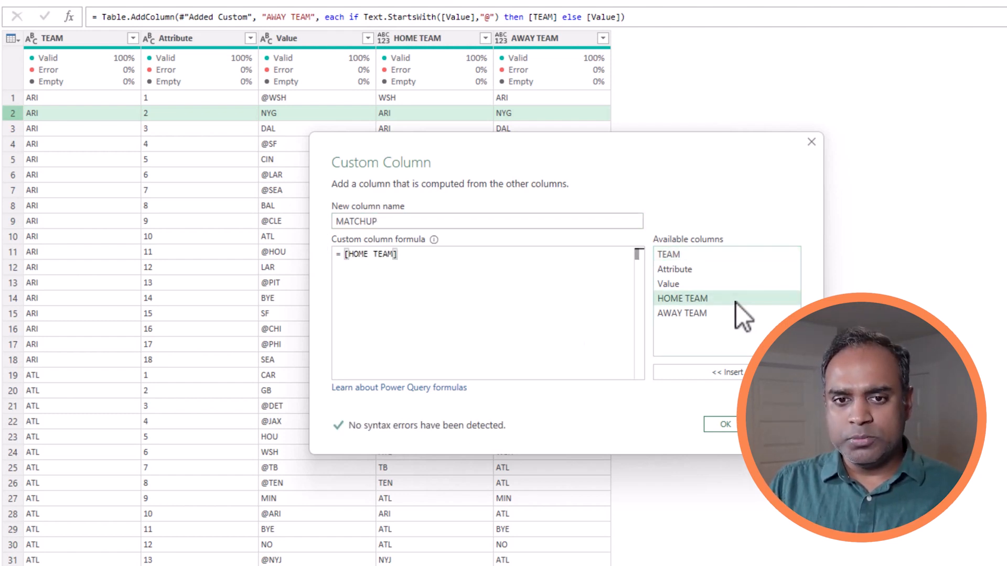
pyautogui.write('&"-"')
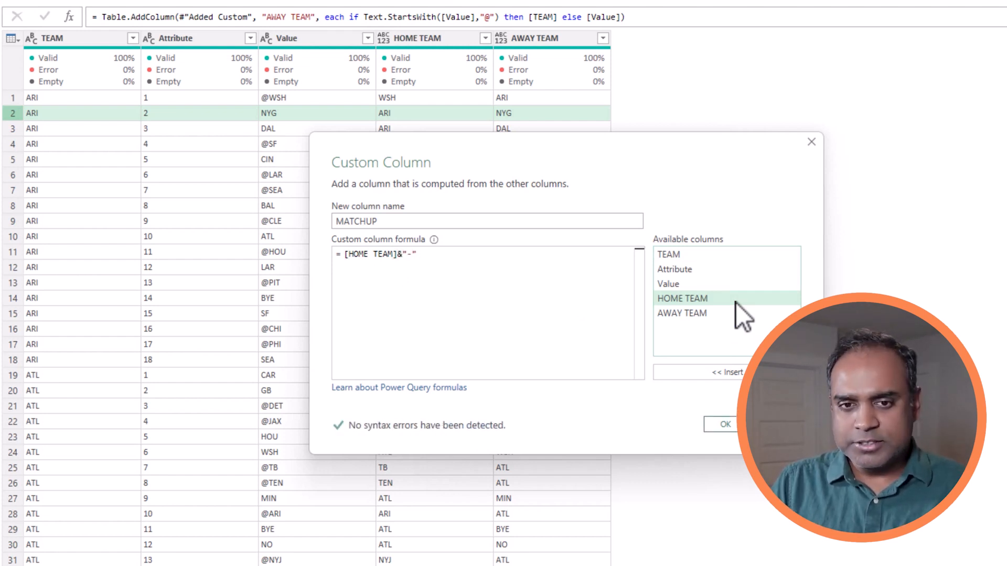
pyautogui.write('&')
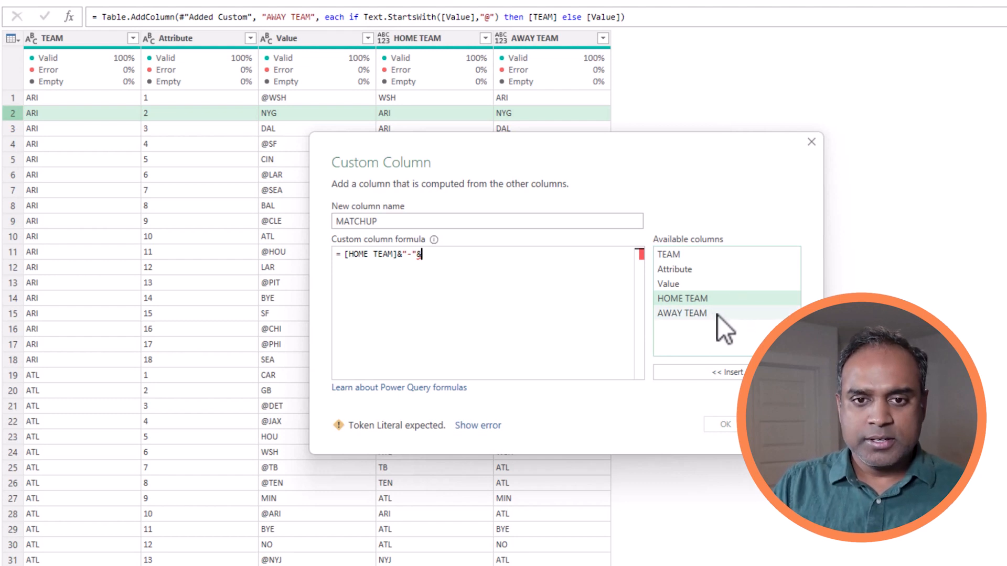
pyautogui.doubleClick(715, 316)
pyautogui.click(732, 425)
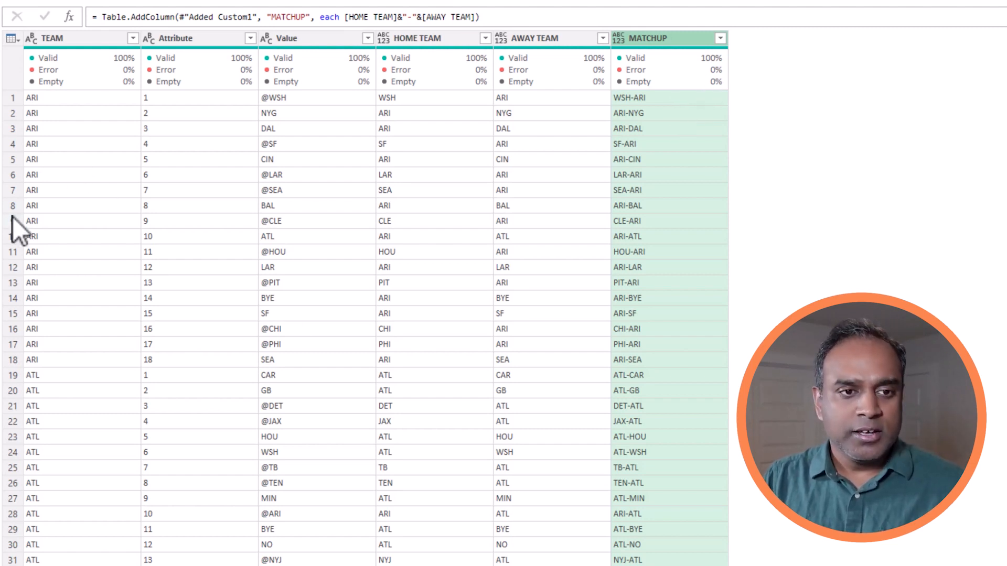
# Compare the two ARI-ATL rows and remove duplicate rows based on the MATCHUP column.
pyautogui.click(12, 237)
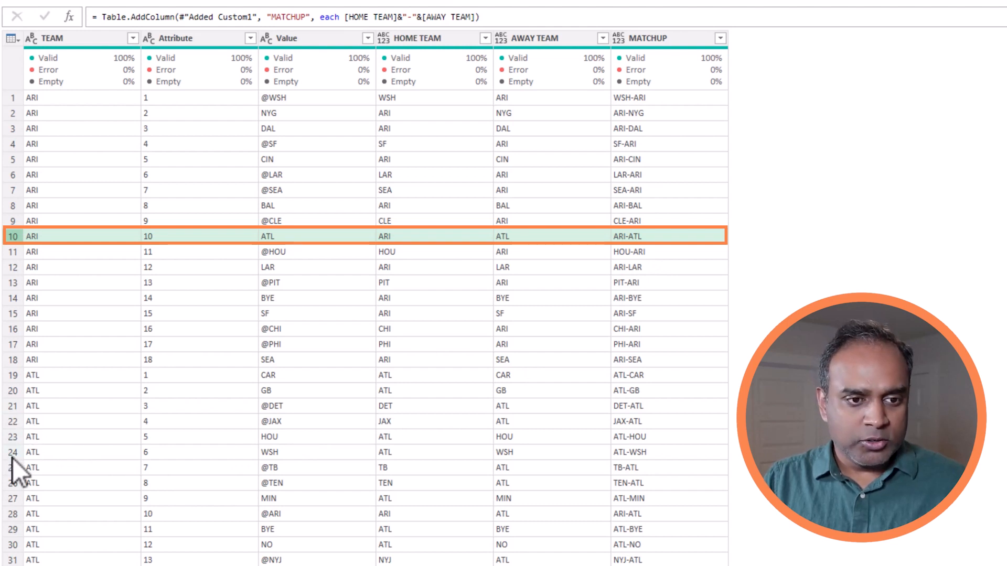
pyautogui.click(44, 515)
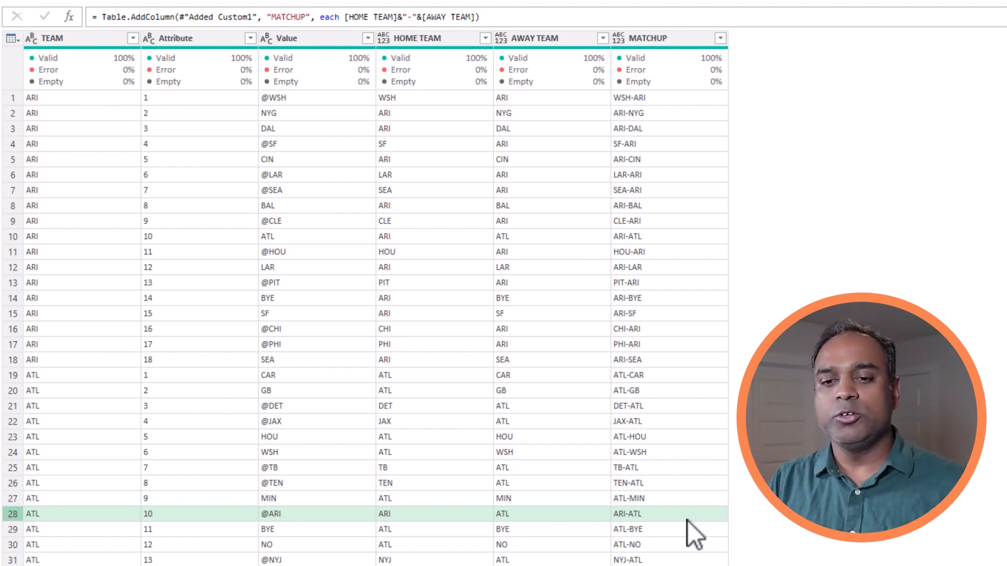
pyautogui.click(678, 44)
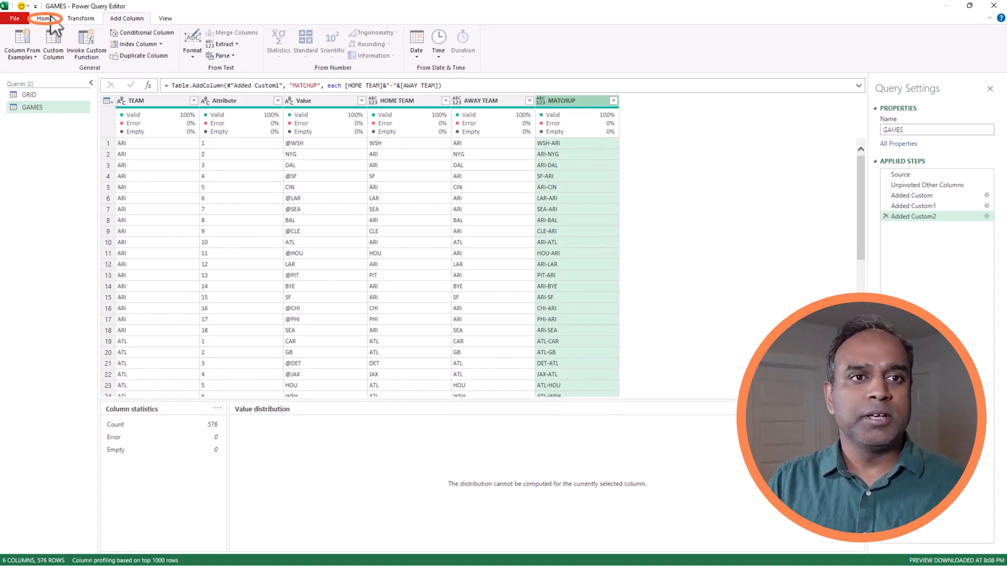
pyautogui.click(44, 18)
pyautogui.click(229, 58)
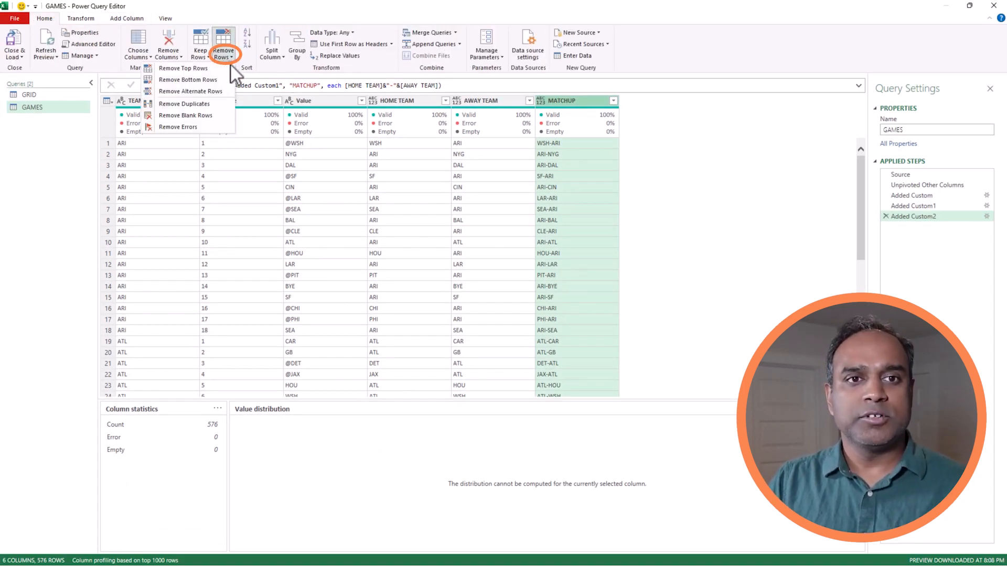
pyautogui.click(204, 105)
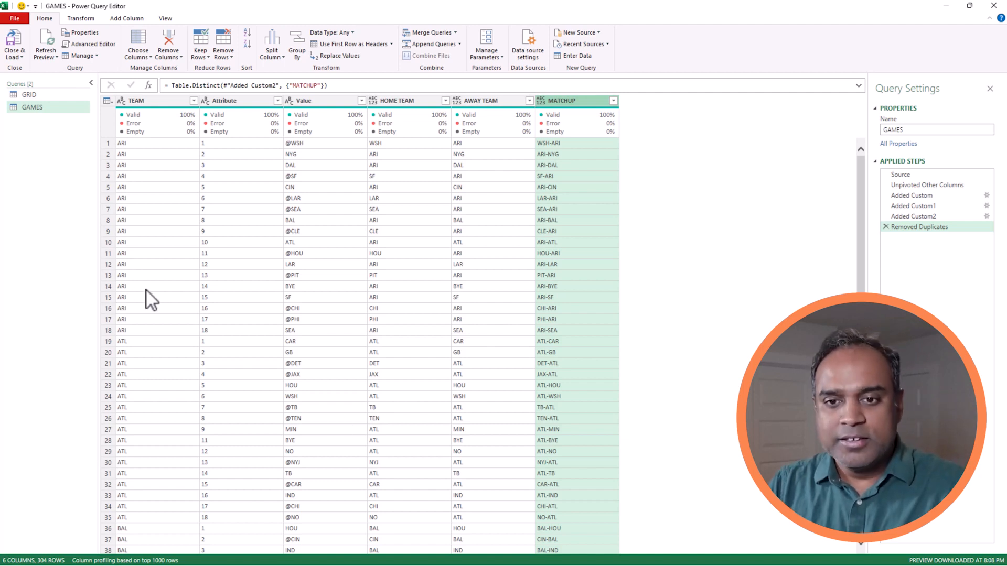
# Inspect the ARI bye row in week 14 and filter BYE out of the AWAY TEAM column.
pyautogui.click(112, 286)
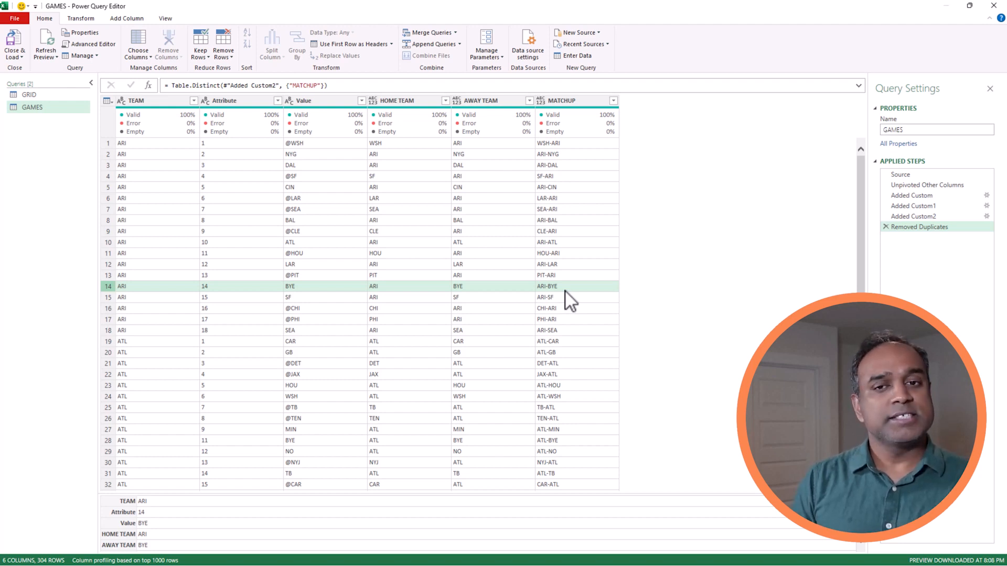
pyautogui.click(529, 100)
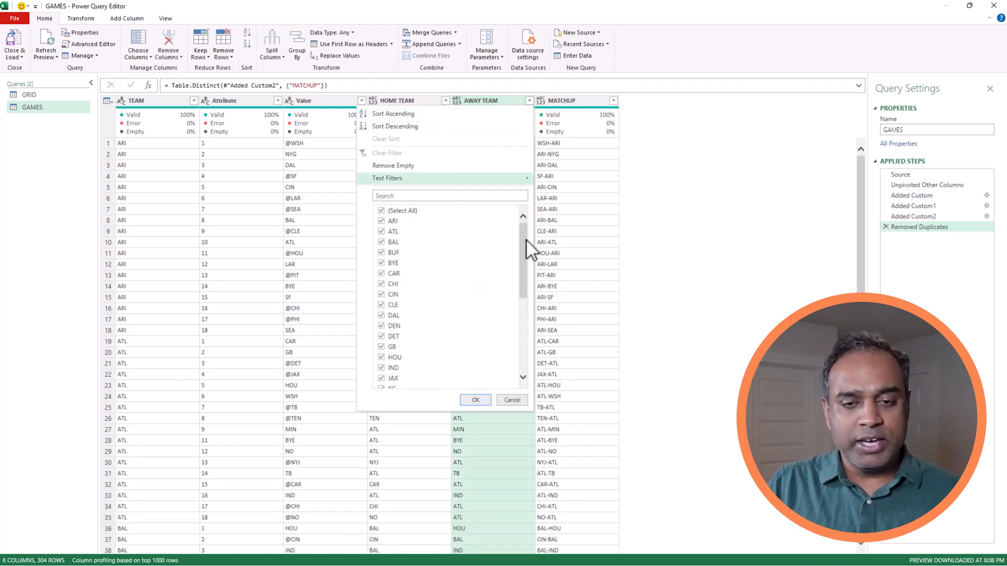
pyautogui.moveTo(525, 239); pyautogui.dragTo(517, 331)
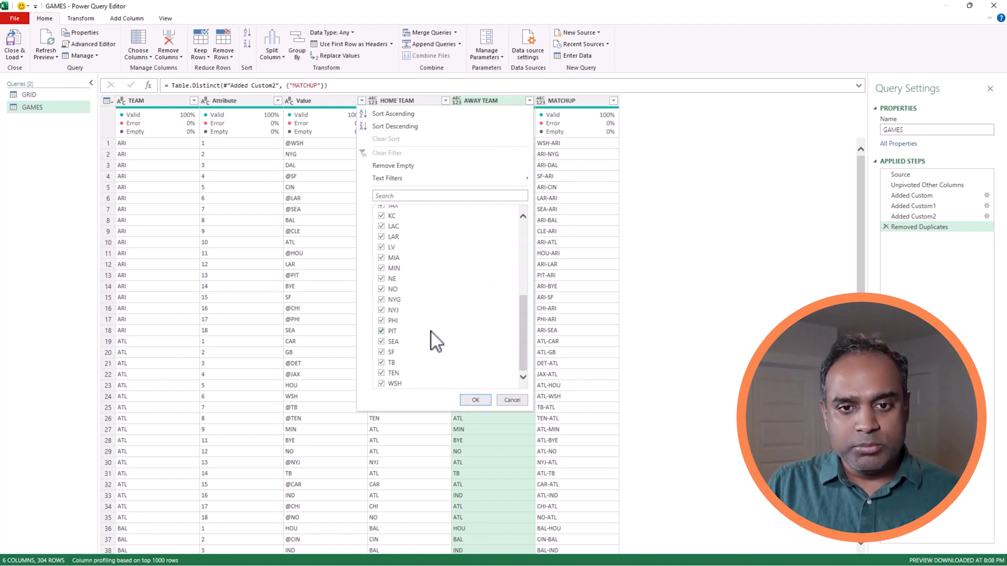
pyautogui.scroll(6, 401, 334)
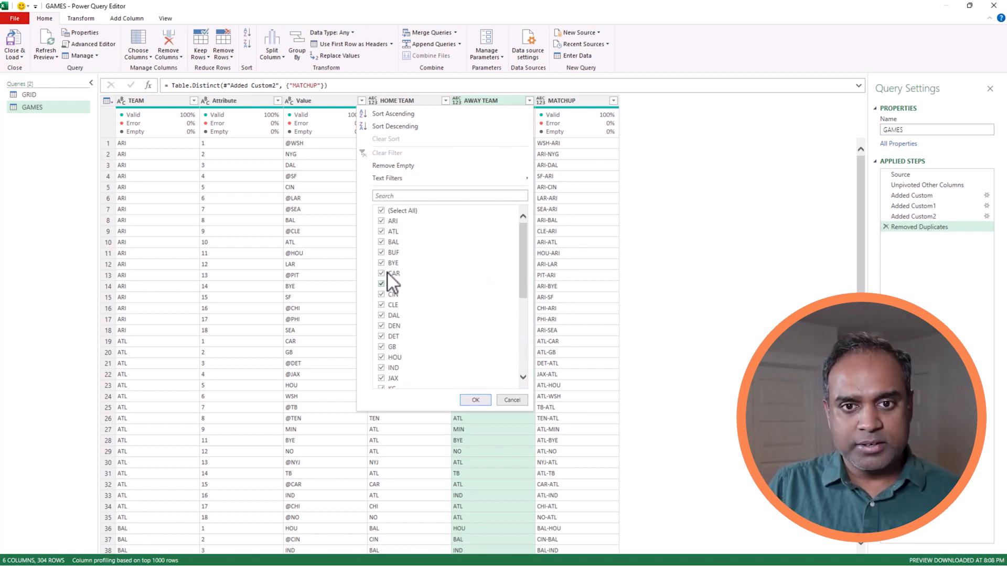
pyautogui.click(386, 265)
pyautogui.click(477, 400)
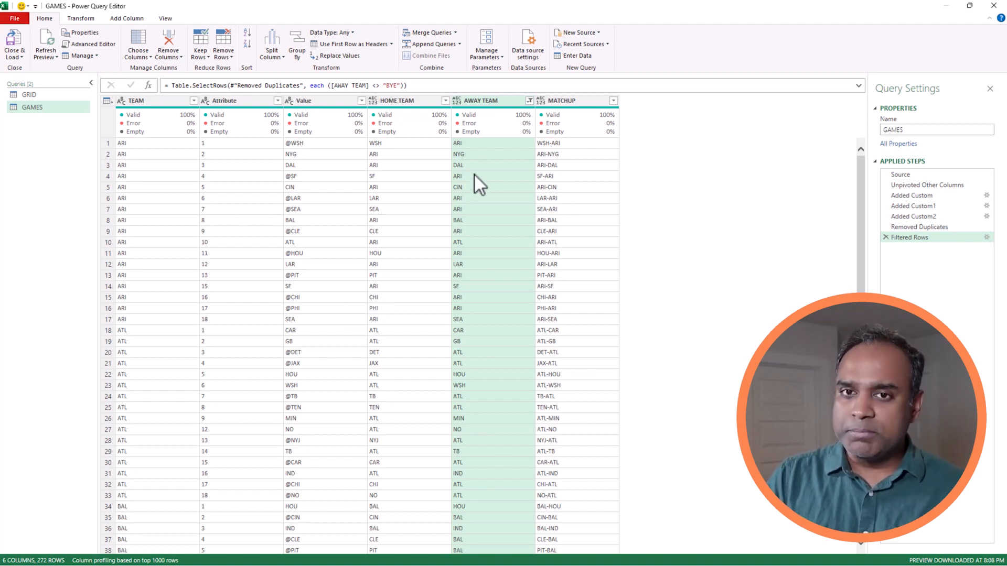
# Review the AWAY TEAM filter values without changing them and delete the applied step that filters out BYE.
pyautogui.click(529, 102)
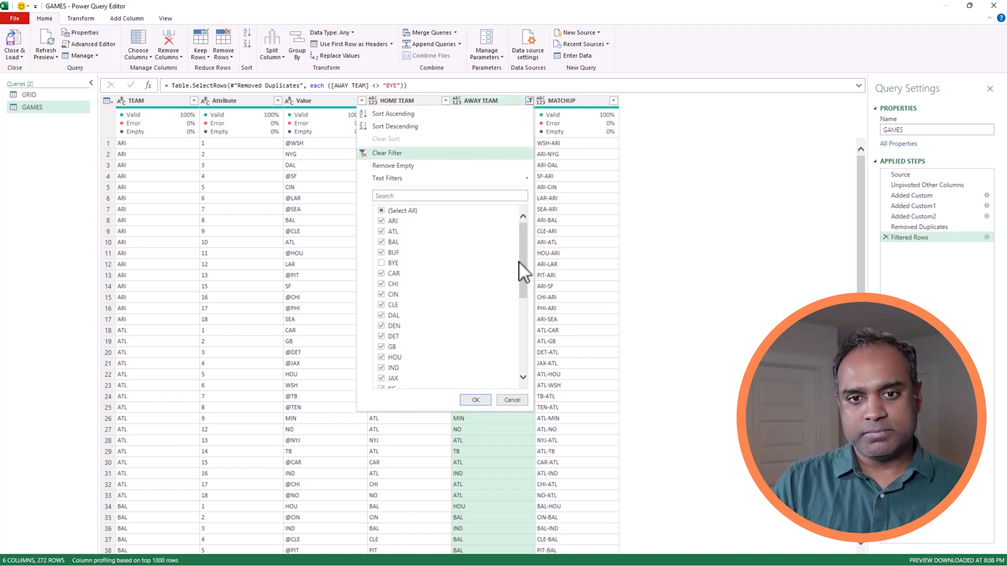
pyautogui.click(504, 400)
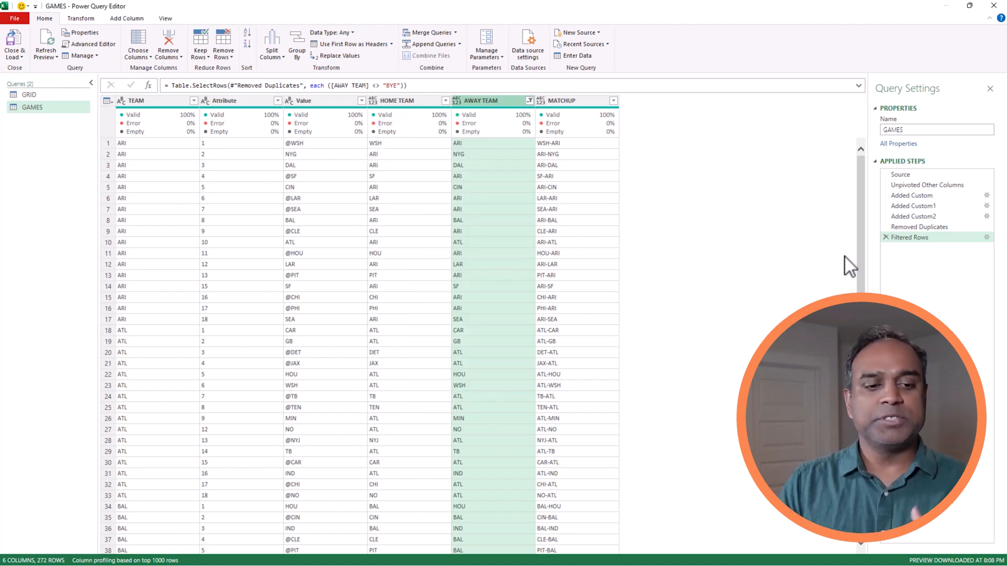
pyautogui.click(885, 238)
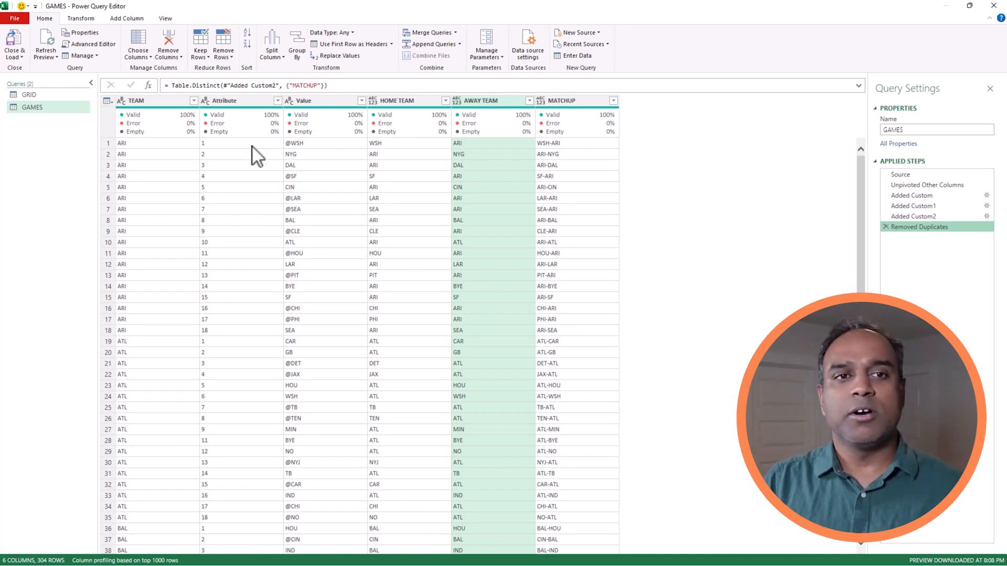
# Close the query editor and load the GAMES query into the workbook.
pyautogui.click(21, 56)
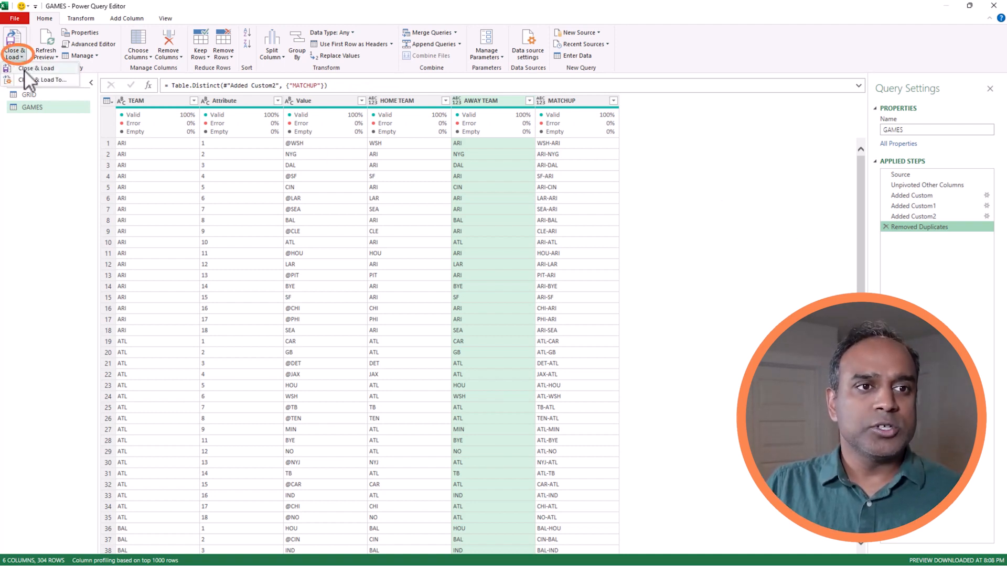
pyautogui.click(25, 69)
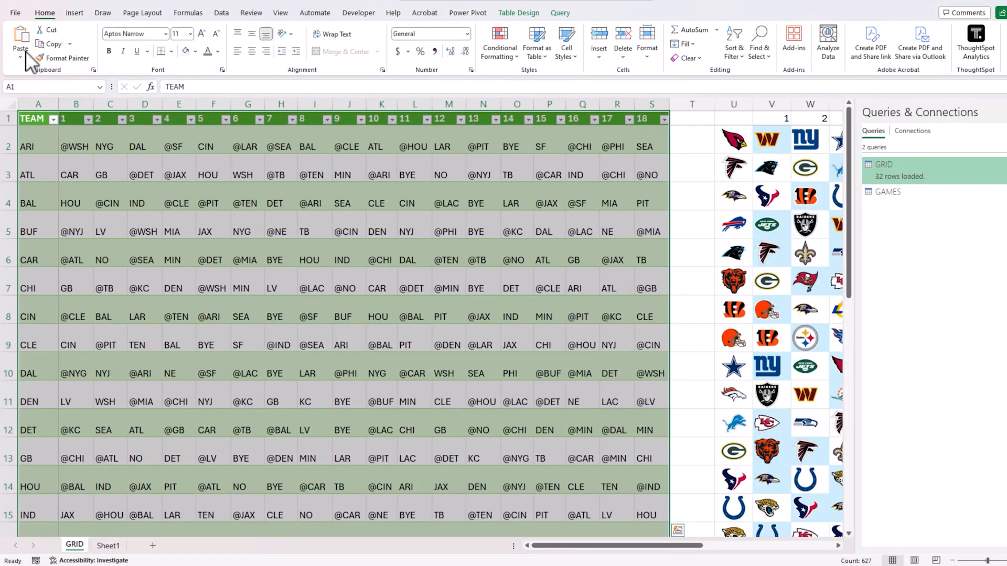